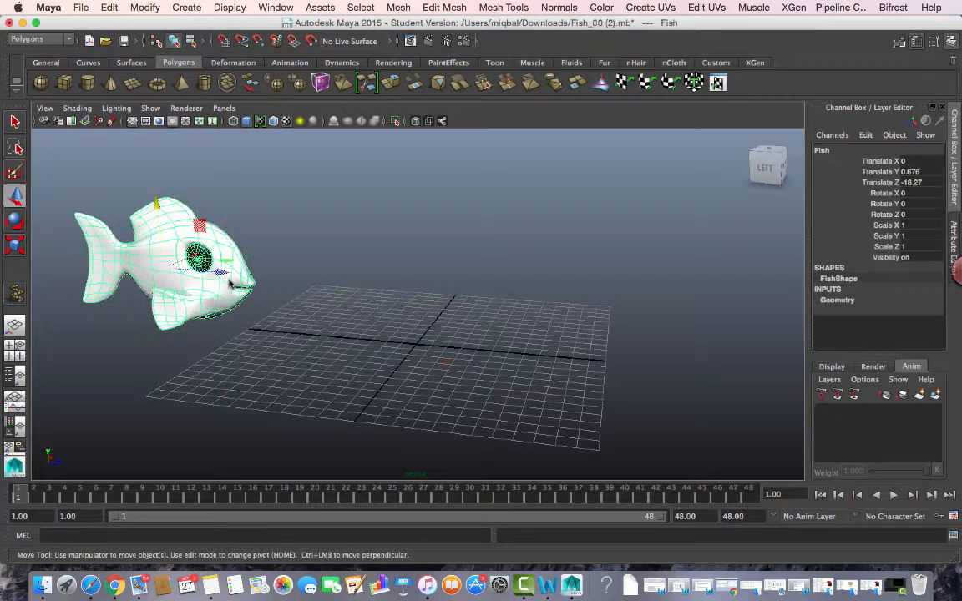
# Shorten the playback range with the range slider so that it ends at frame 30
pyautogui.moveTo(758, 197)
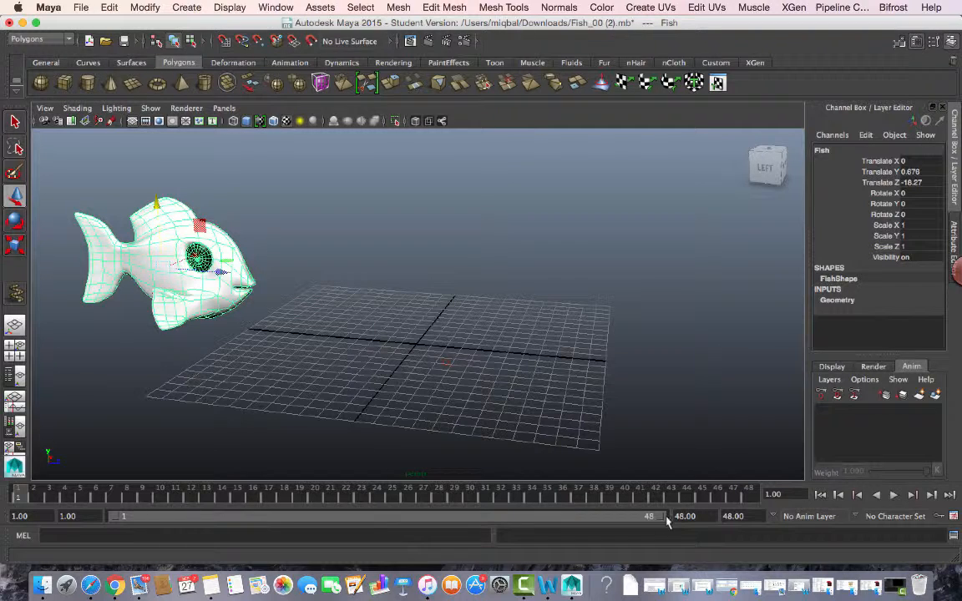
pyautogui.moveTo(660, 519); pyautogui.dragTo(405, 516)
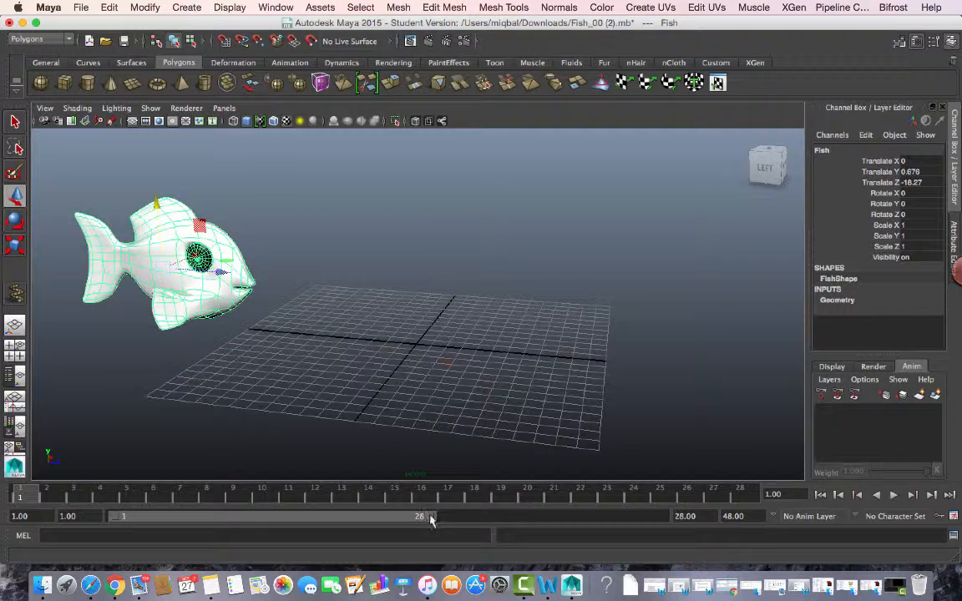
pyautogui.moveTo(434, 521); pyautogui.dragTo(455, 518)
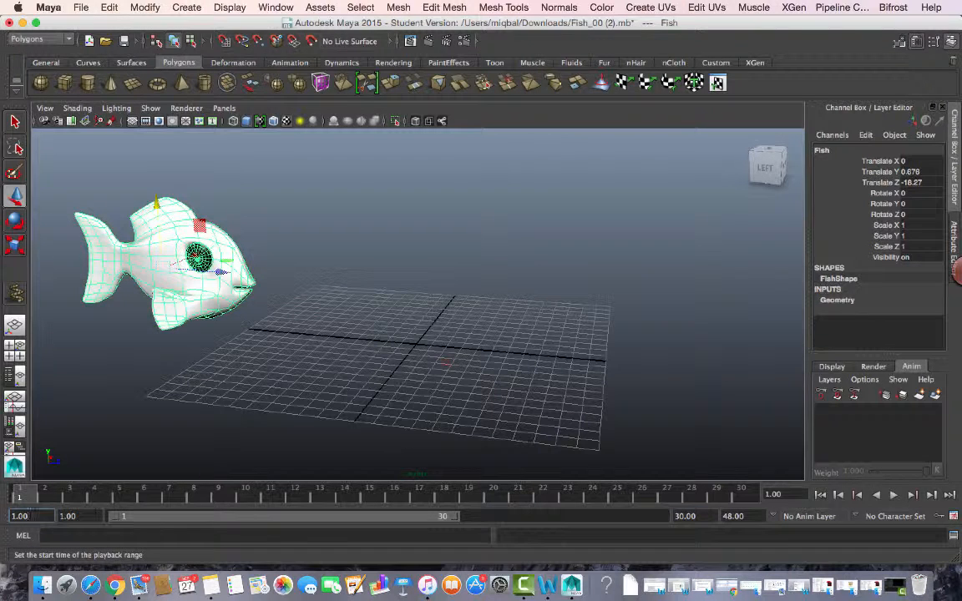
# Set the playback range to start at frame 10 and end at frame 20
pyautogui.click(67, 516)
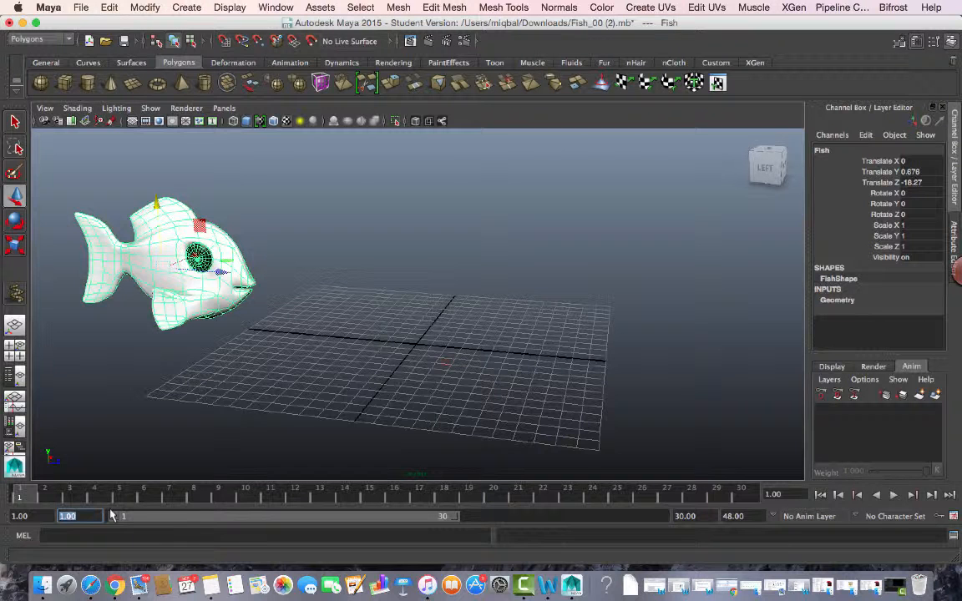
pyautogui.write('10')
pyautogui.press('Tab')
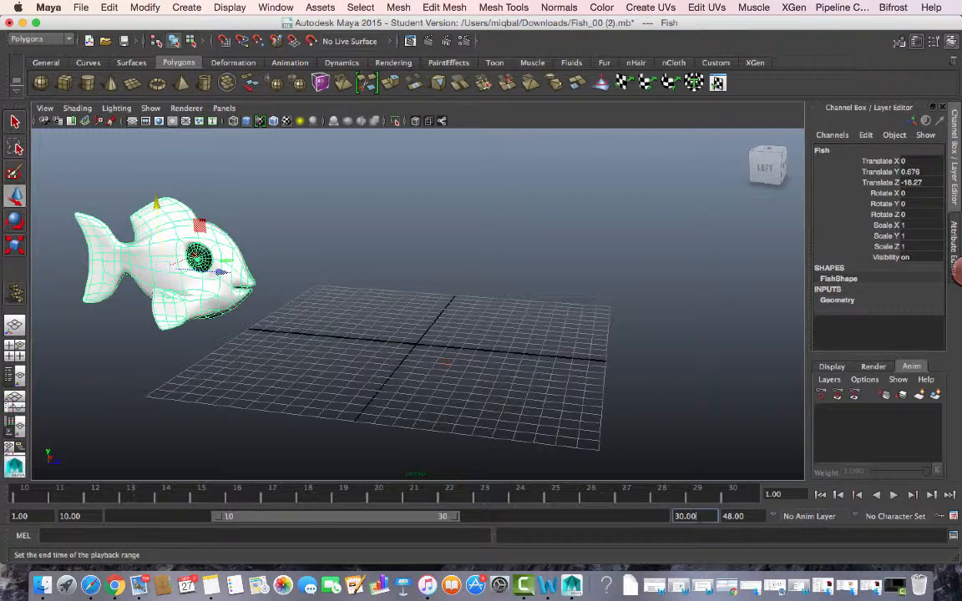
pyautogui.write('20')
pyautogui.press('Return')
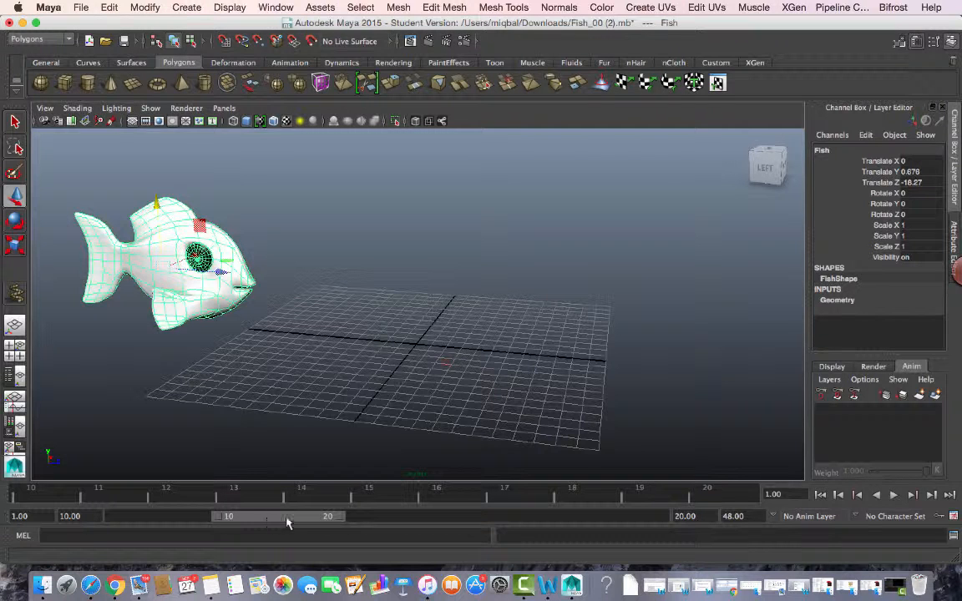
pyautogui.moveTo(286, 522)
pyautogui.mouseDown()
pyautogui.moveTo(181, 522)
pyautogui.moveTo(539, 522)
pyautogui.moveTo(242, 522)
pyautogui.moveTo(280, 522)
pyautogui.mouseUp()
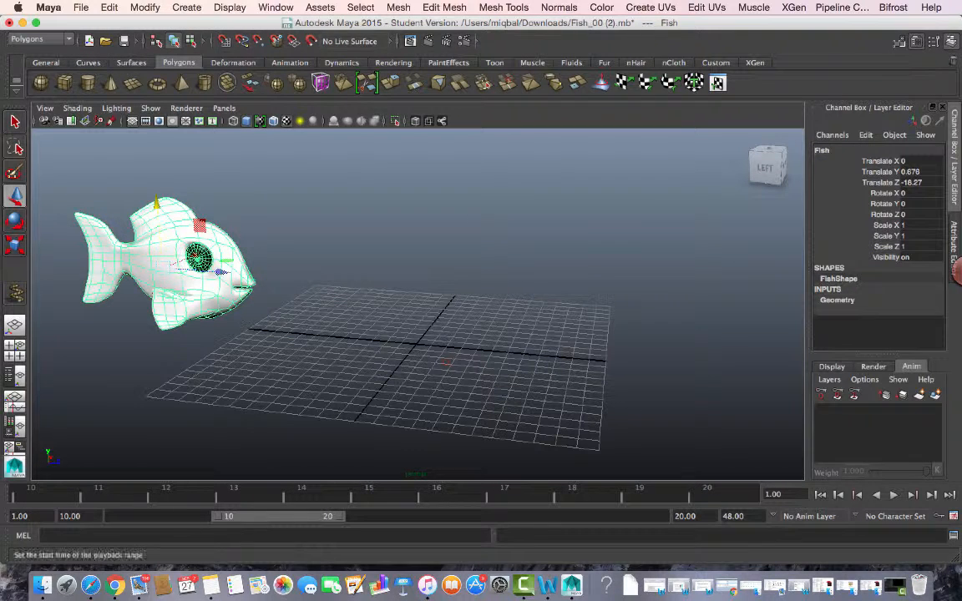
# Set the playback range to frames 1 to 30, and pull its end back to frame 29 on the range slider
pyautogui.click(70, 516)
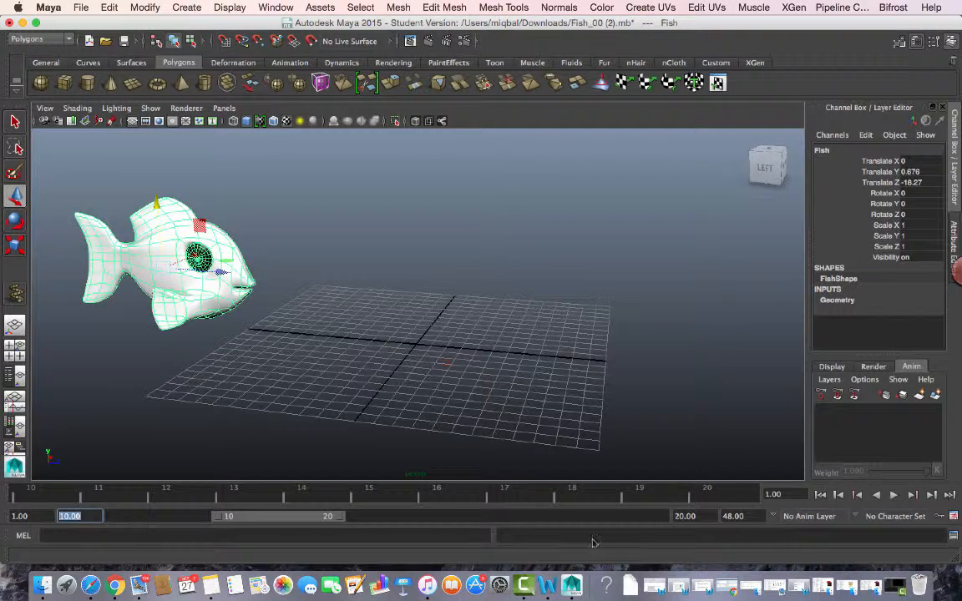
pyautogui.write('1')
pyautogui.press('Tab')
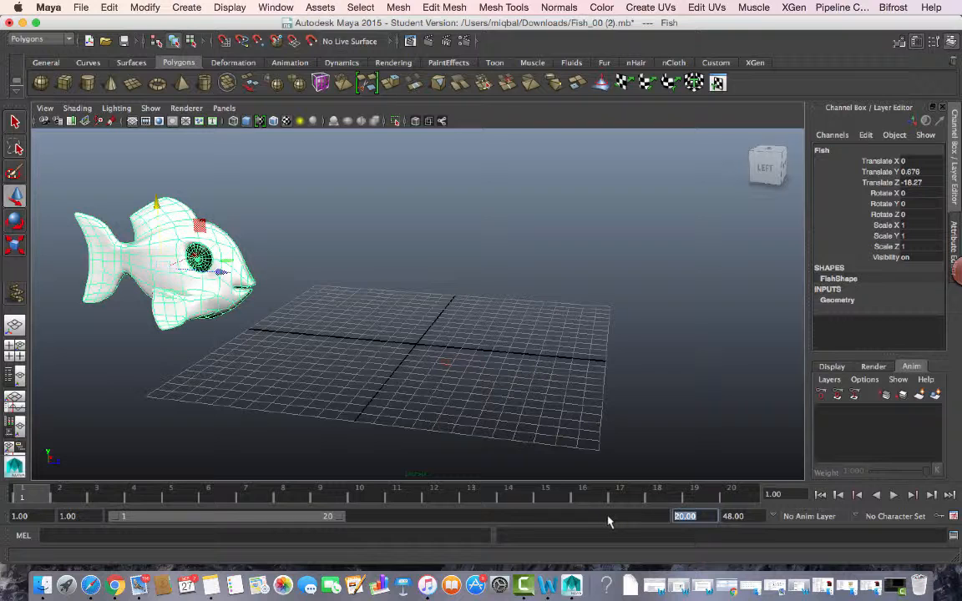
pyautogui.write('30')
pyautogui.press('Return')
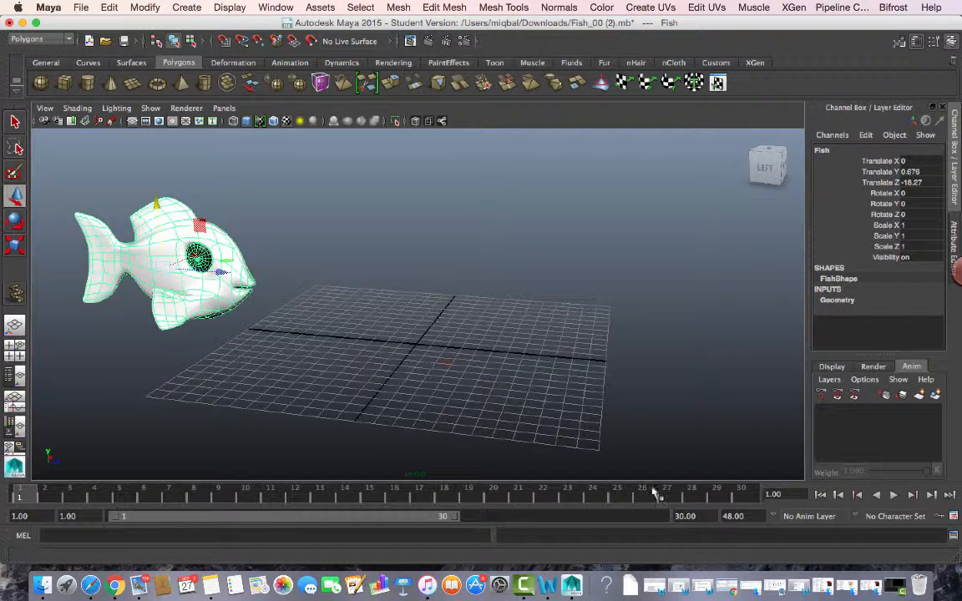
pyautogui.moveTo(456, 520)
pyautogui.mouseDown()
pyautogui.moveTo(541, 522)
pyautogui.moveTo(441, 517)
pyautogui.mouseUp()
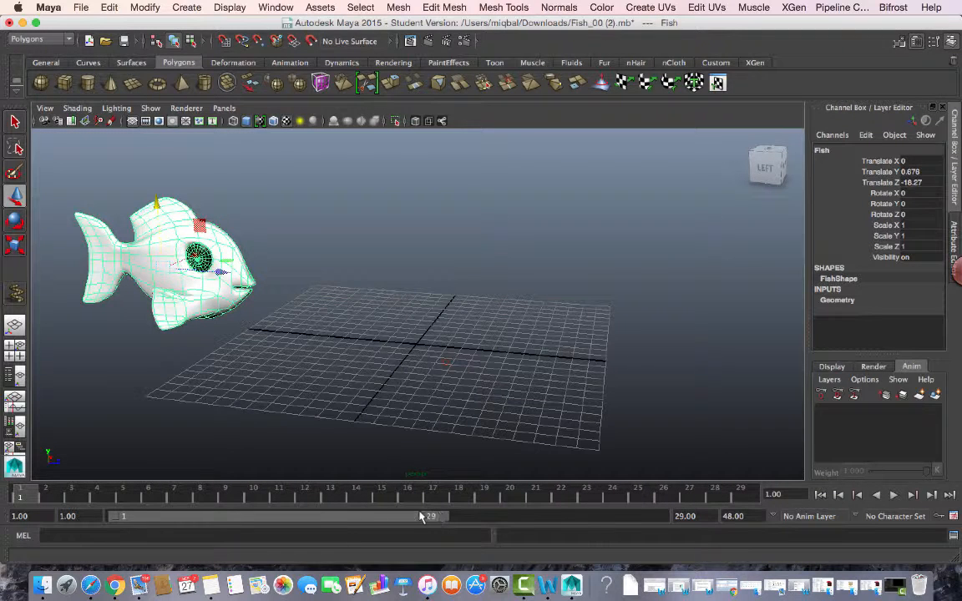
# Set the end time of the whole animation to frame 30
pyautogui.click(19, 516)
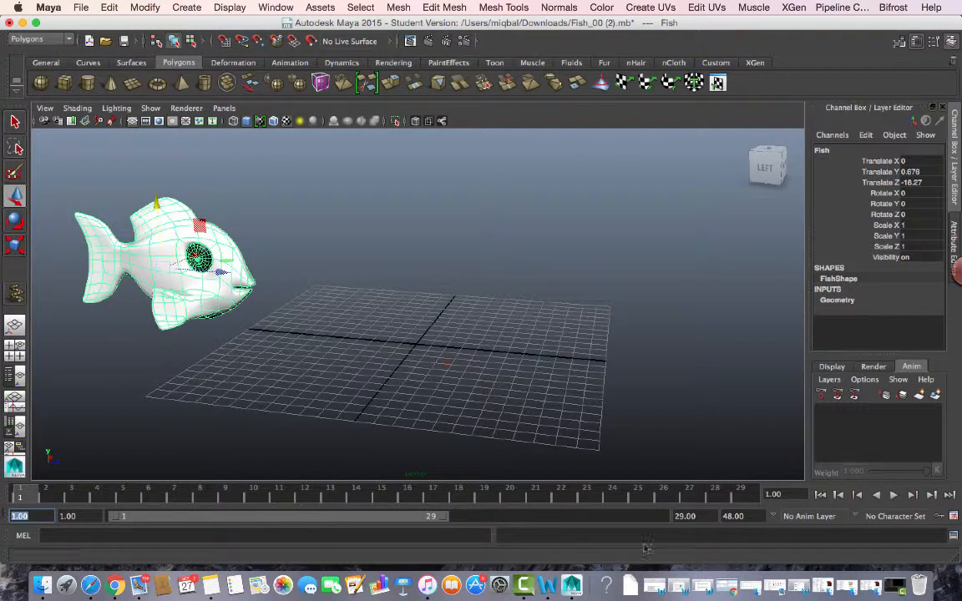
pyautogui.click(737, 517)
pyautogui.write('30')
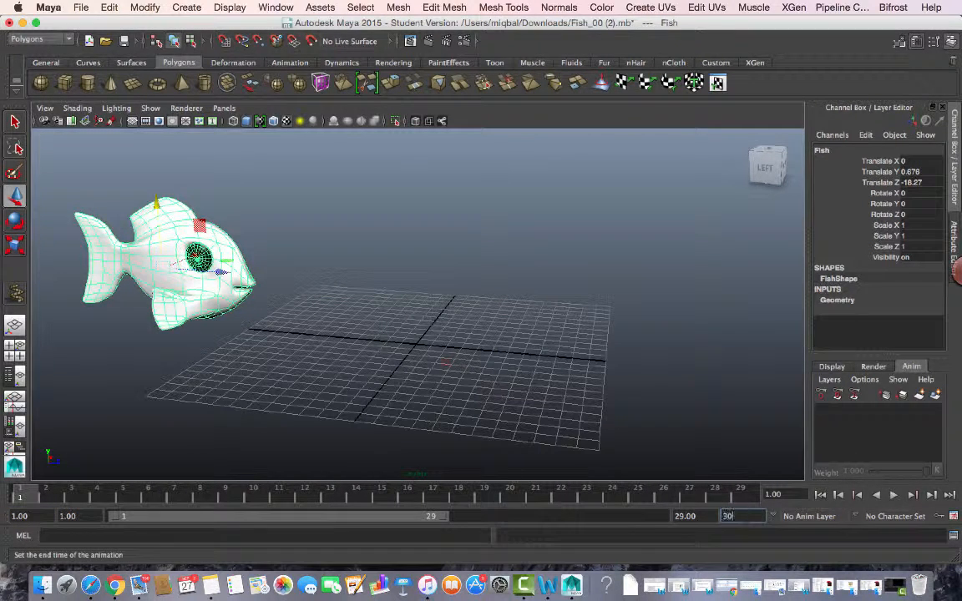
pyautogui.press('Return')
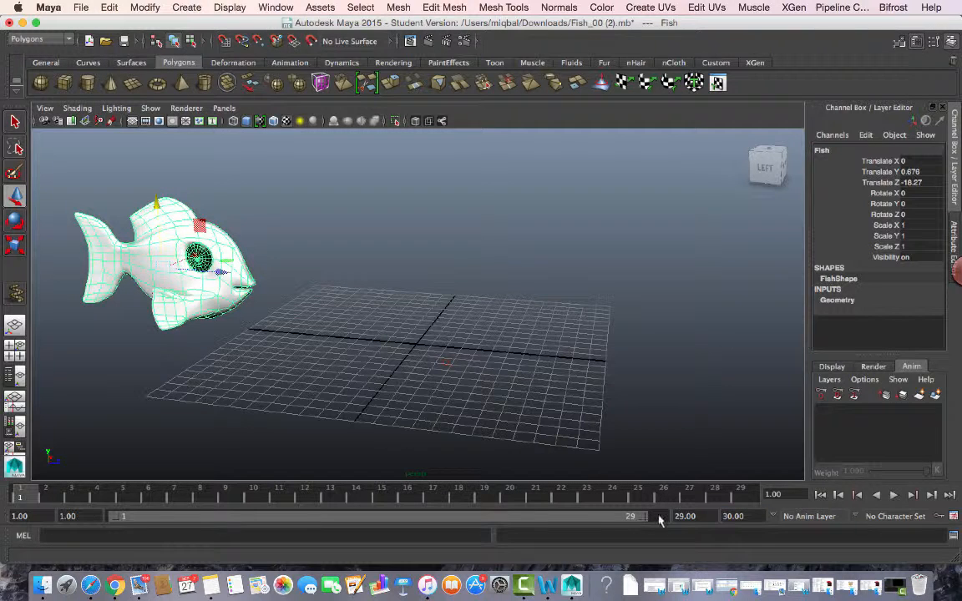
pyautogui.click(19, 517)
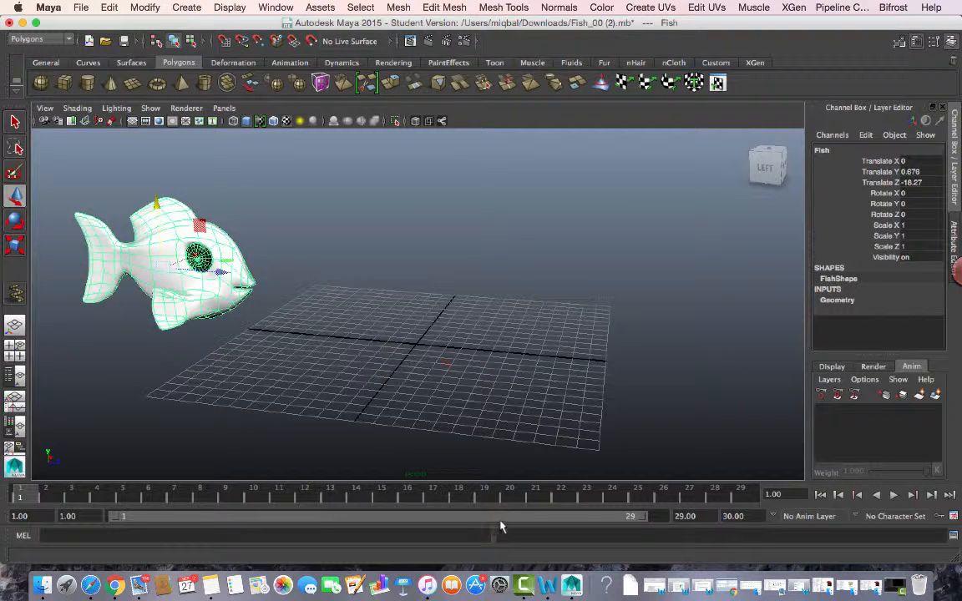
# Open the Time Slider animation preferences, check the playback and animation start/end values, and reposition the window
pyautogui.click(953, 517)
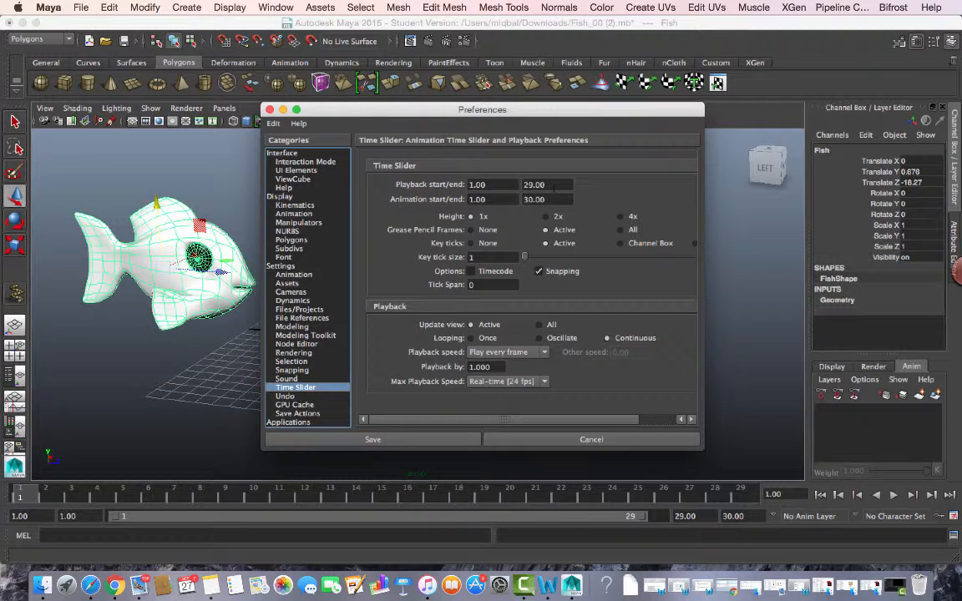
pyautogui.click(550, 185)
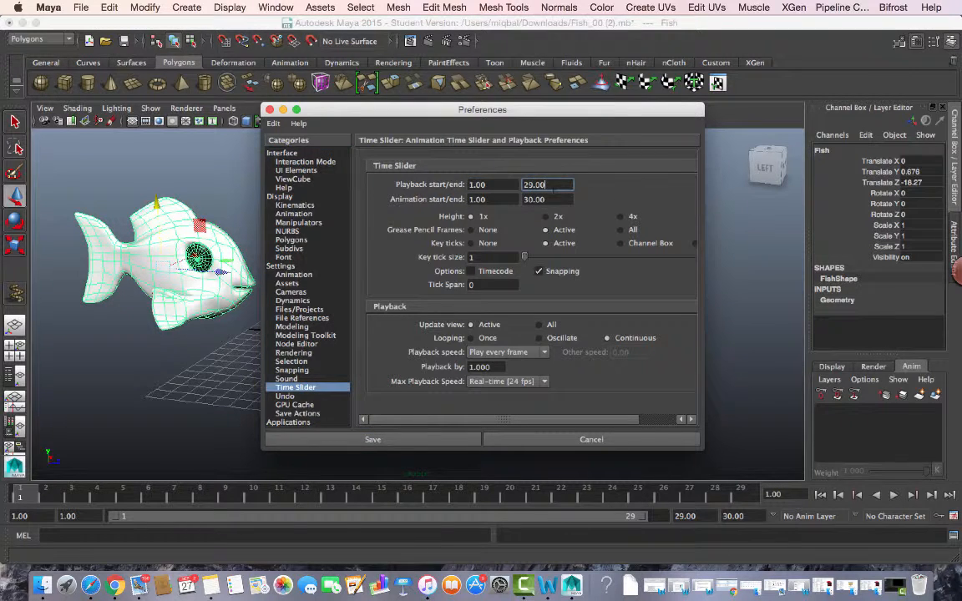
pyautogui.click(505, 198)
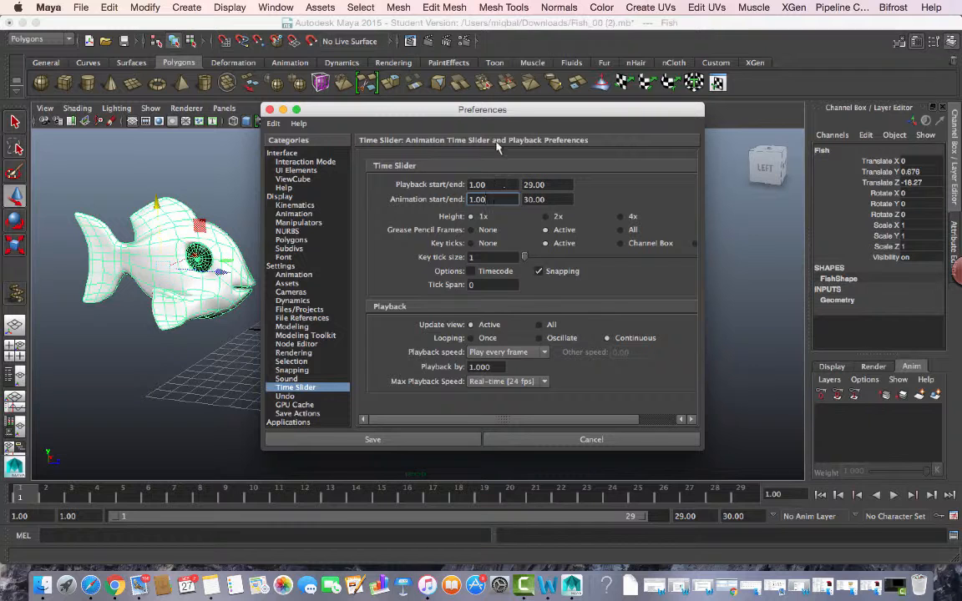
pyautogui.moveTo(511, 112); pyautogui.dragTo(545, 106)
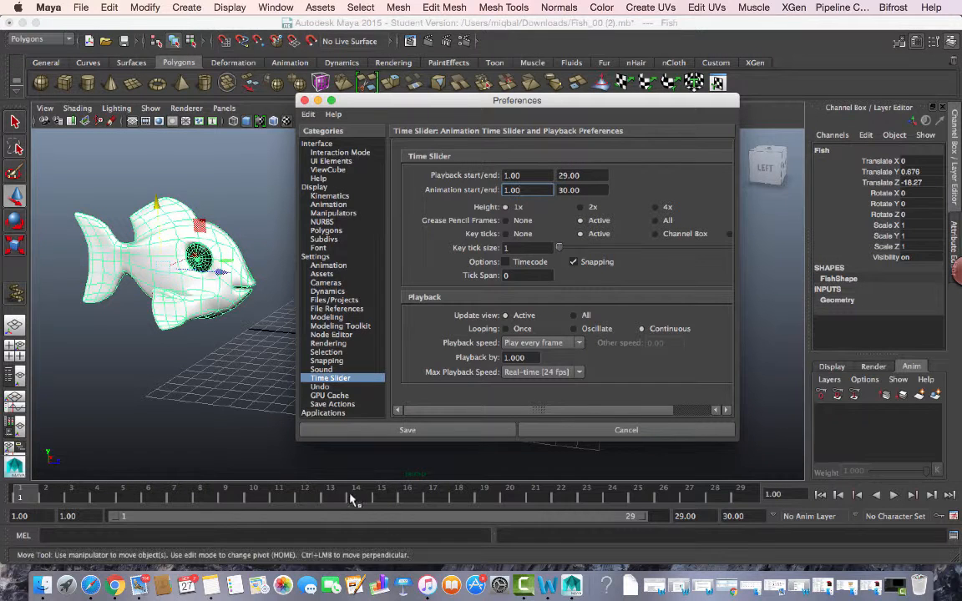
# Try the 2x and 4x time slider heights and the timecode display, restoring 1x height and frame numbers
pyautogui.click(580, 208)
pyautogui.click(665, 207)
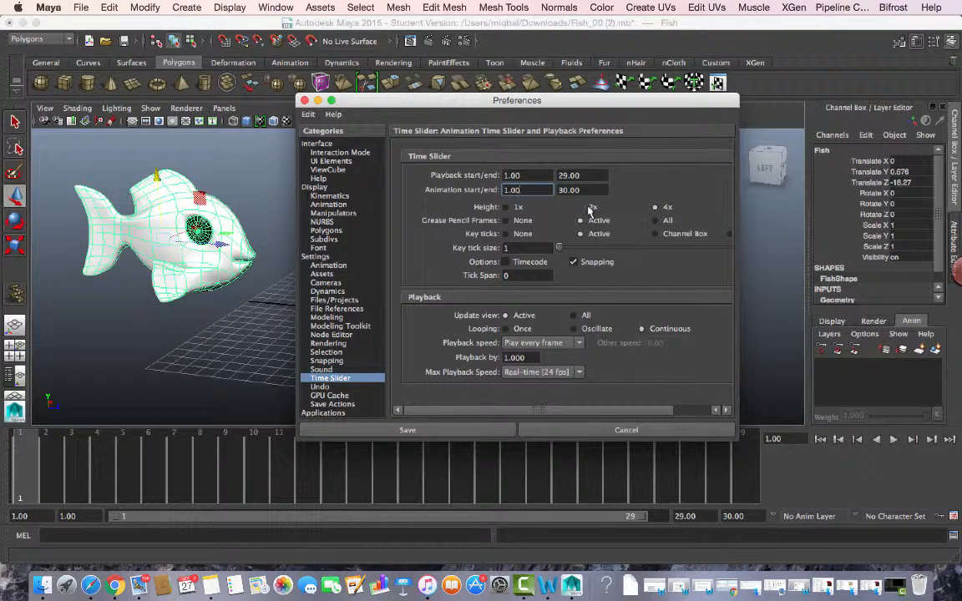
pyautogui.click(515, 209)
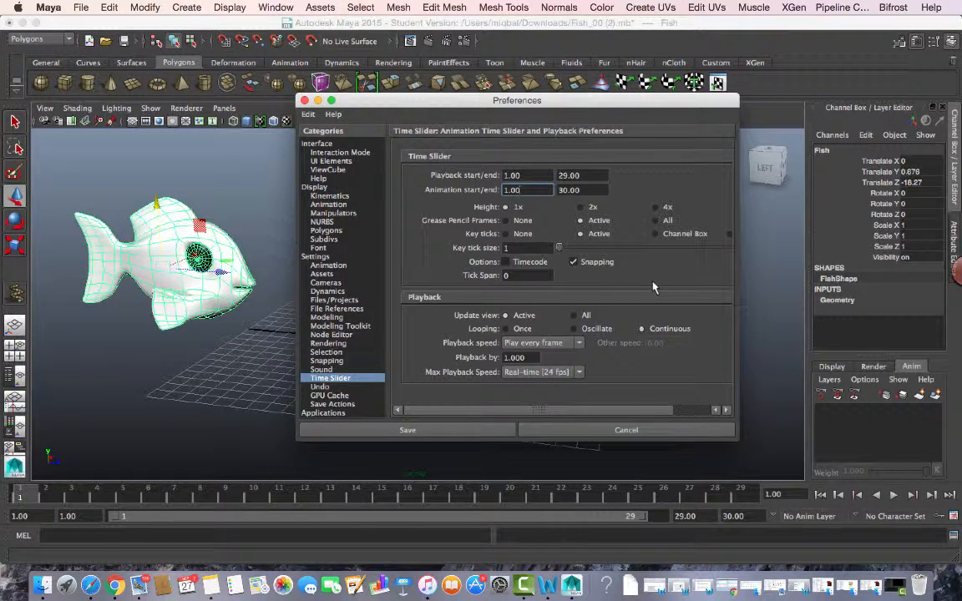
pyautogui.click(506, 262)
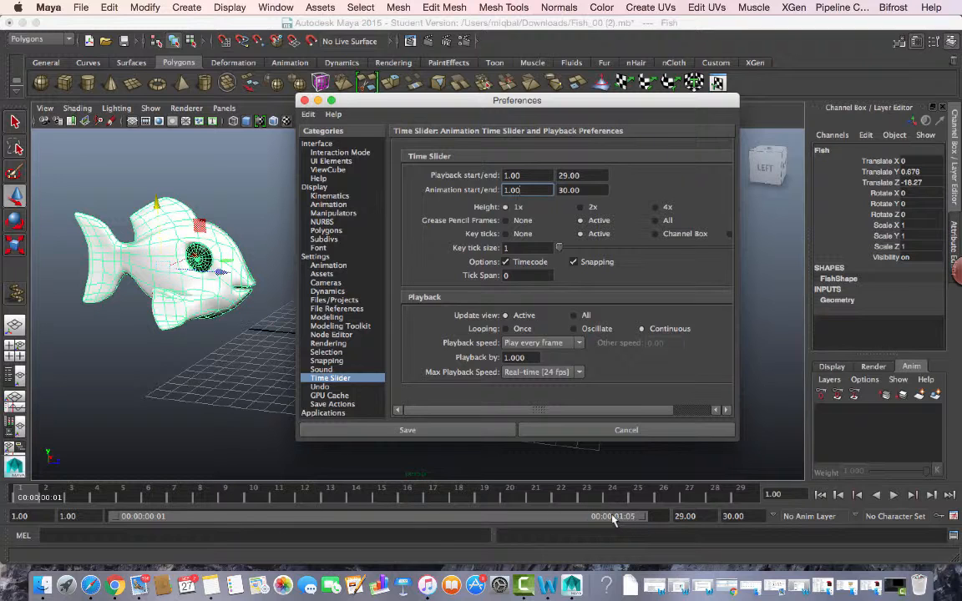
pyautogui.click(506, 263)
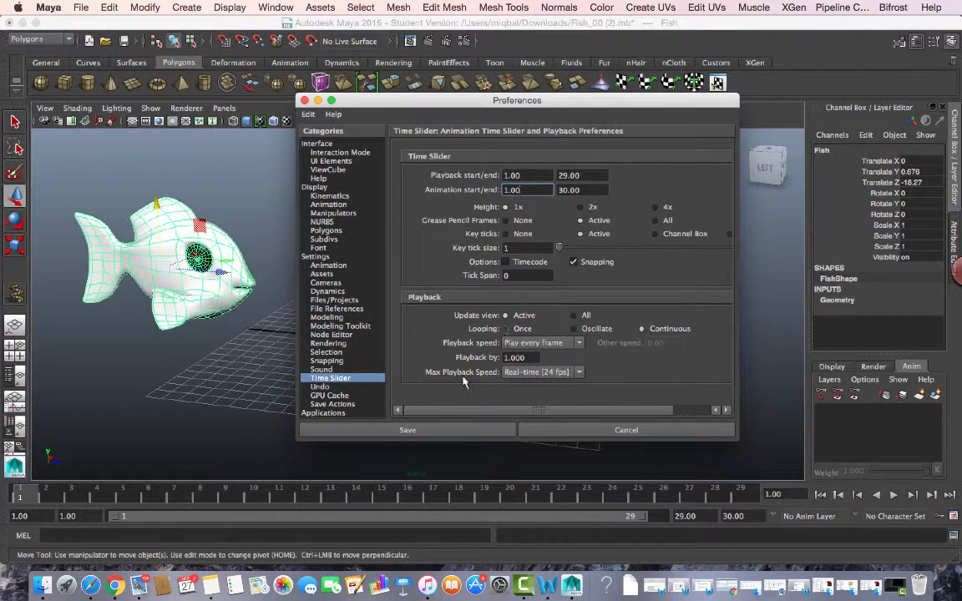
# Set a key on all of the fish's channels at frame 1 and move the preferences window clear of the fish
pyautogui.click(28, 498)
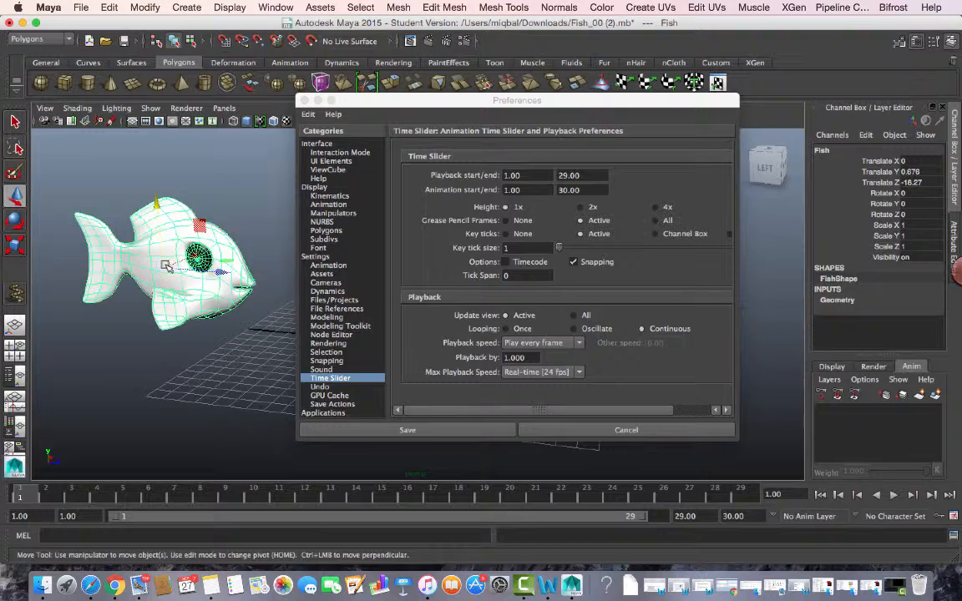
pyautogui.press('s')
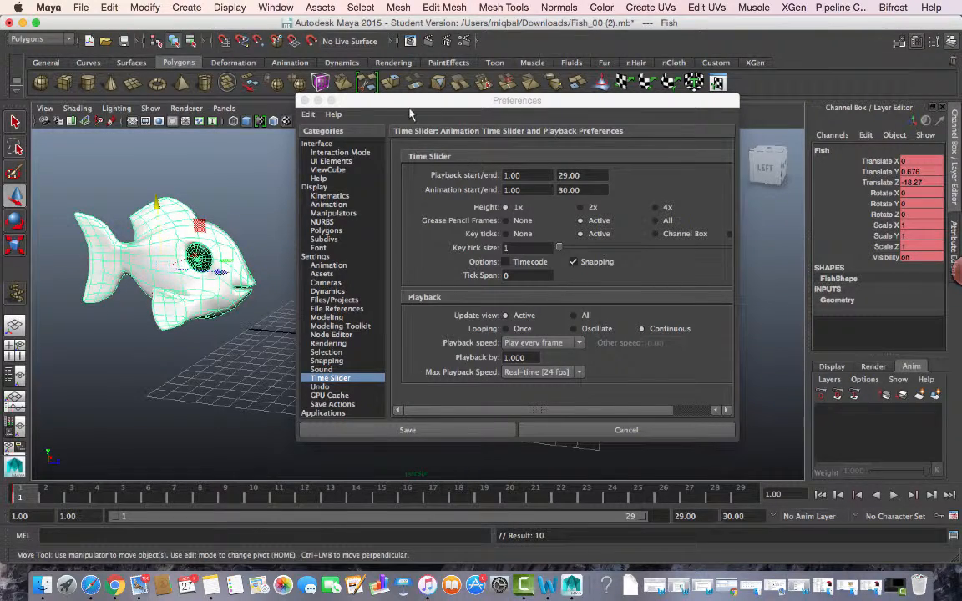
pyautogui.moveTo(418, 100); pyautogui.dragTo(499, 96)
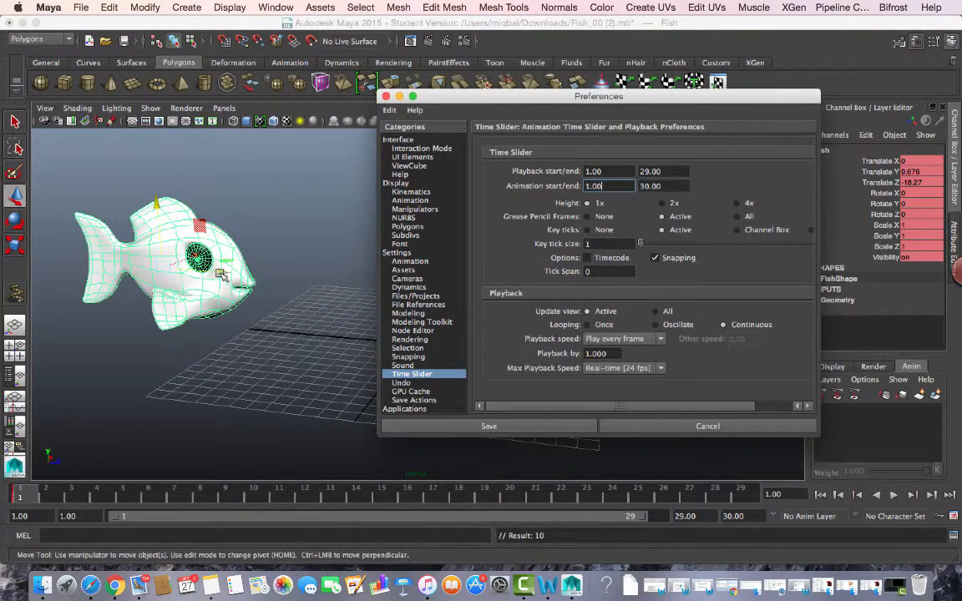
# Move the fish forward along Z to about 5.15 at frame 20, key it there, and play the animation
pyautogui.moveTo(222, 276); pyautogui.dragTo(504, 494)
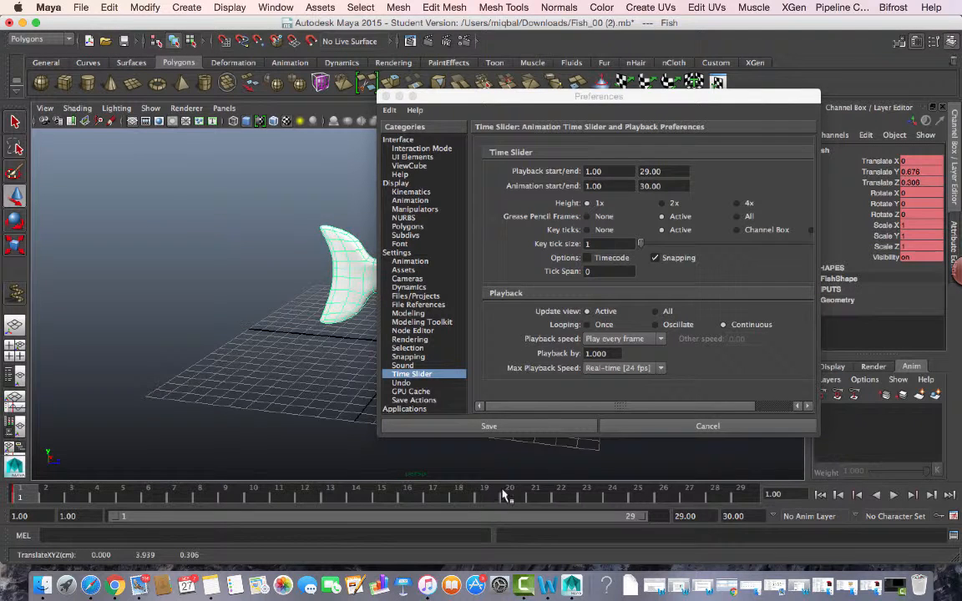
pyautogui.click(503, 495)
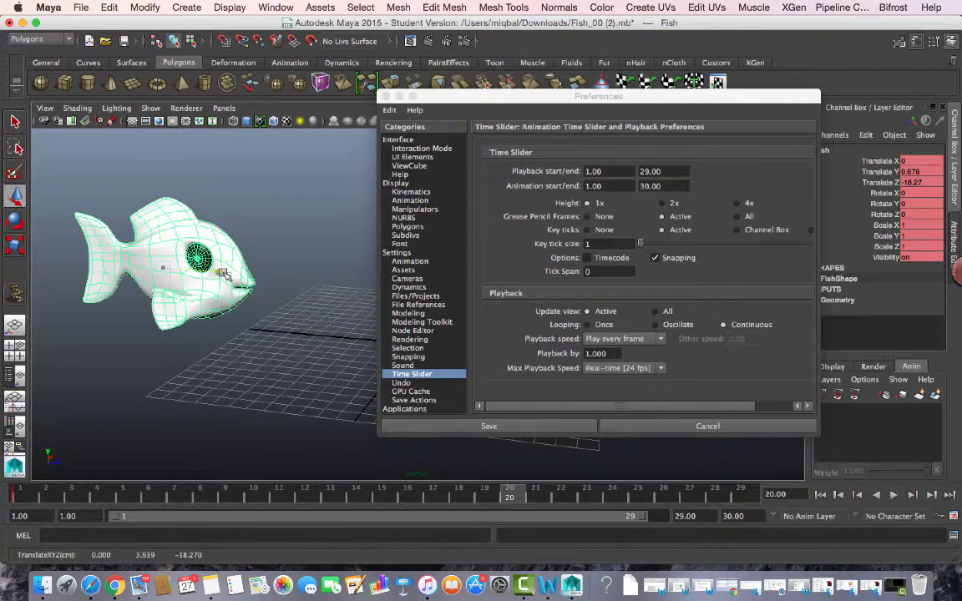
pyautogui.moveTo(222, 276); pyautogui.dragTo(511, 283)
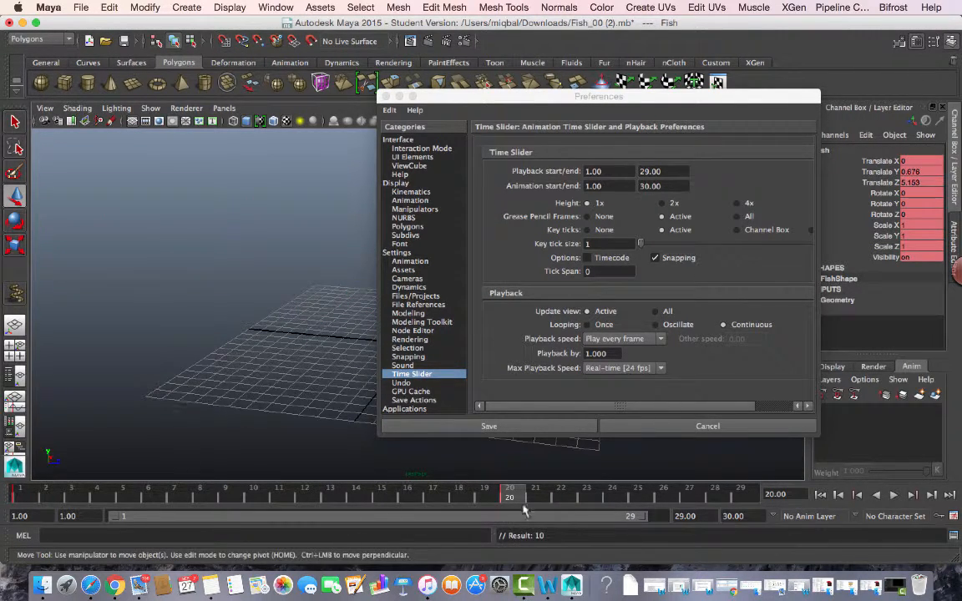
pyautogui.hotkey('alt', 'v')
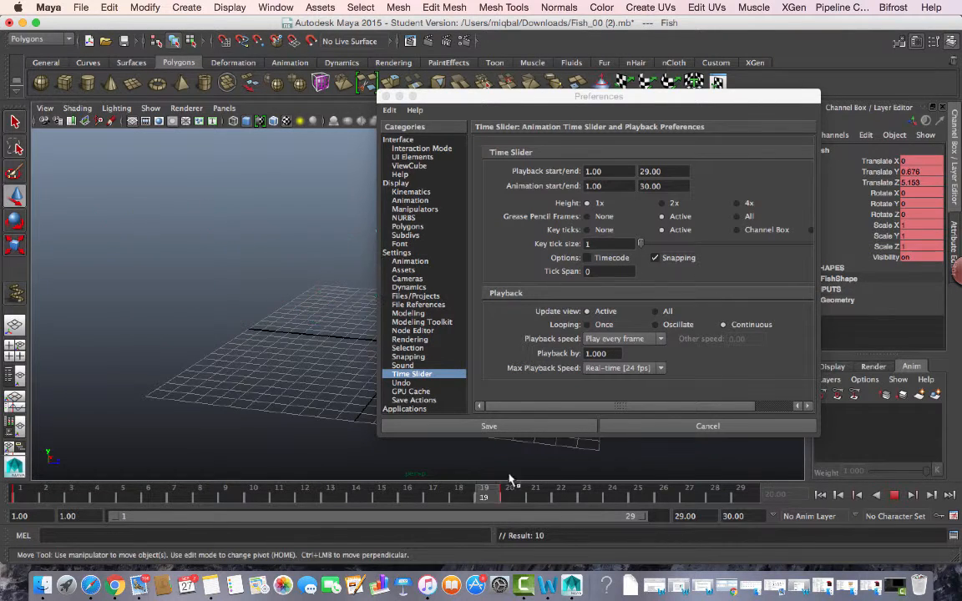
pyautogui.hotkey('alt', 'v')
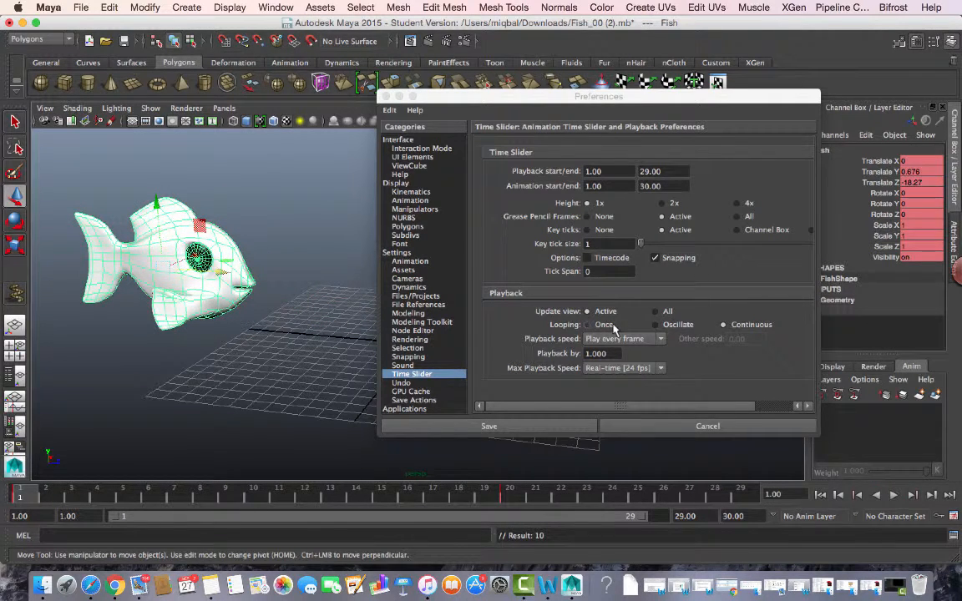
# Set the playback looping to Once and play the fish animation
pyautogui.click(590, 326)
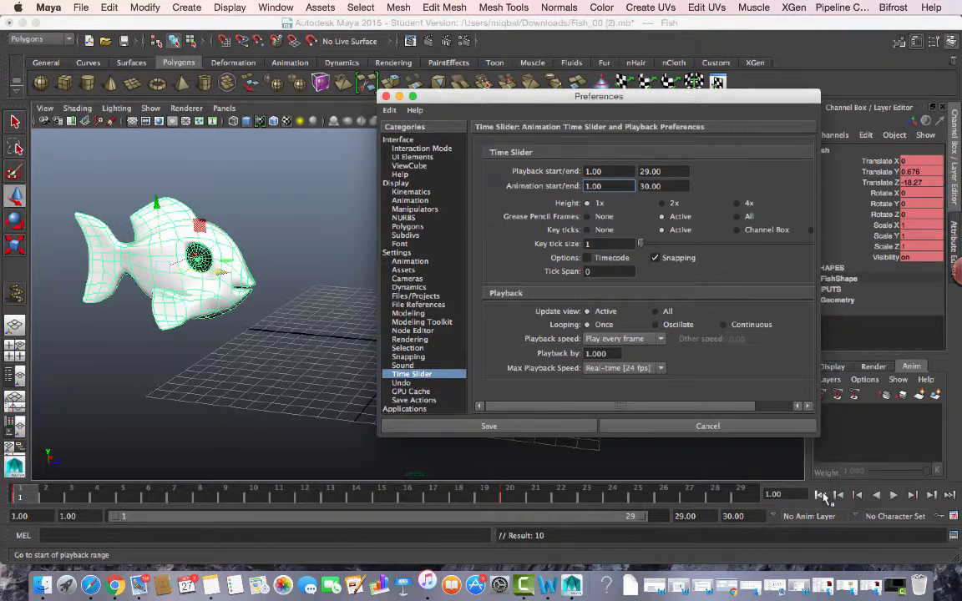
pyautogui.click(873, 497)
pyautogui.click(893, 495)
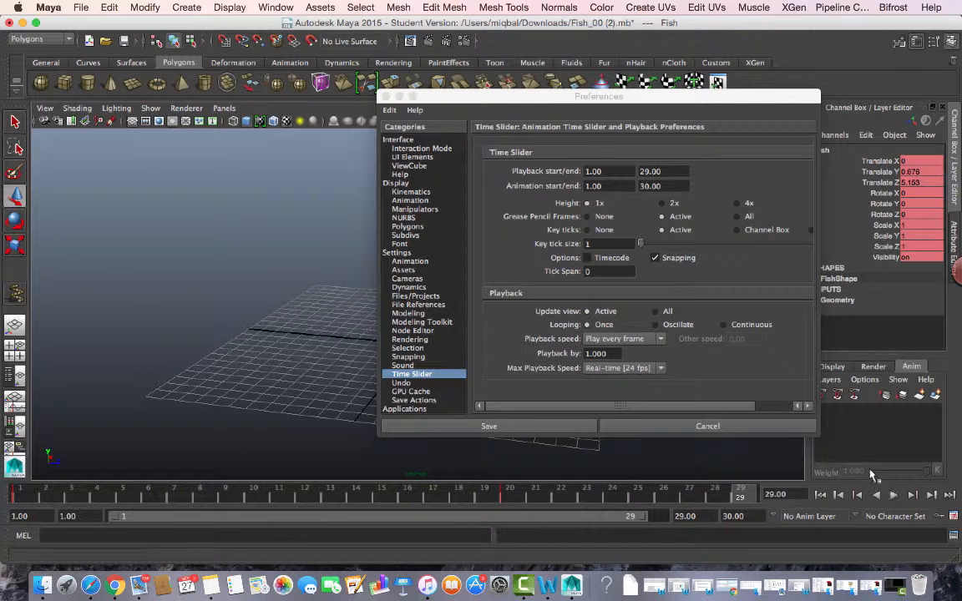
# Set the playback looping to Oscillate and play the fish animation back and forth
pyautogui.click(678, 325)
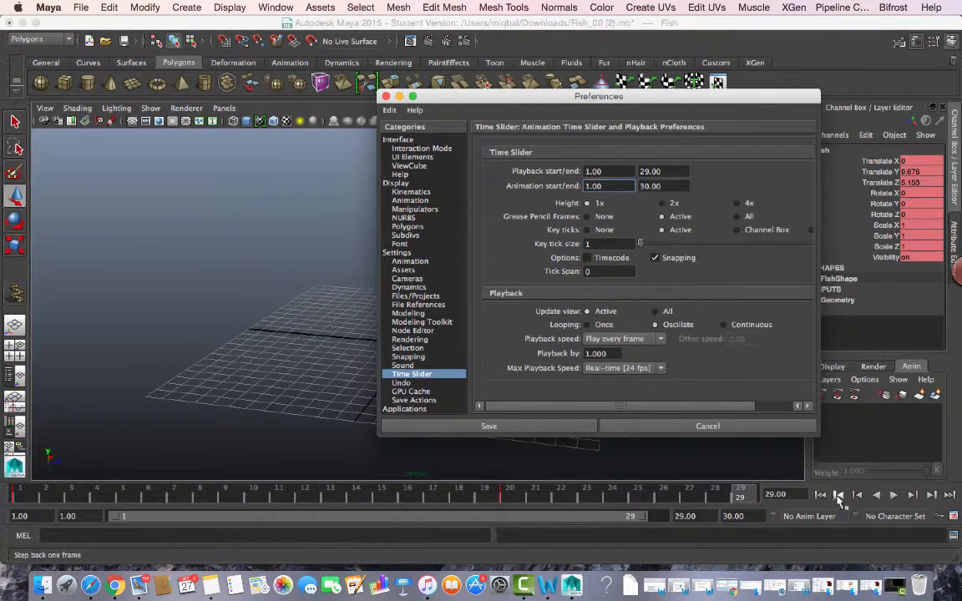
pyautogui.click(893, 495)
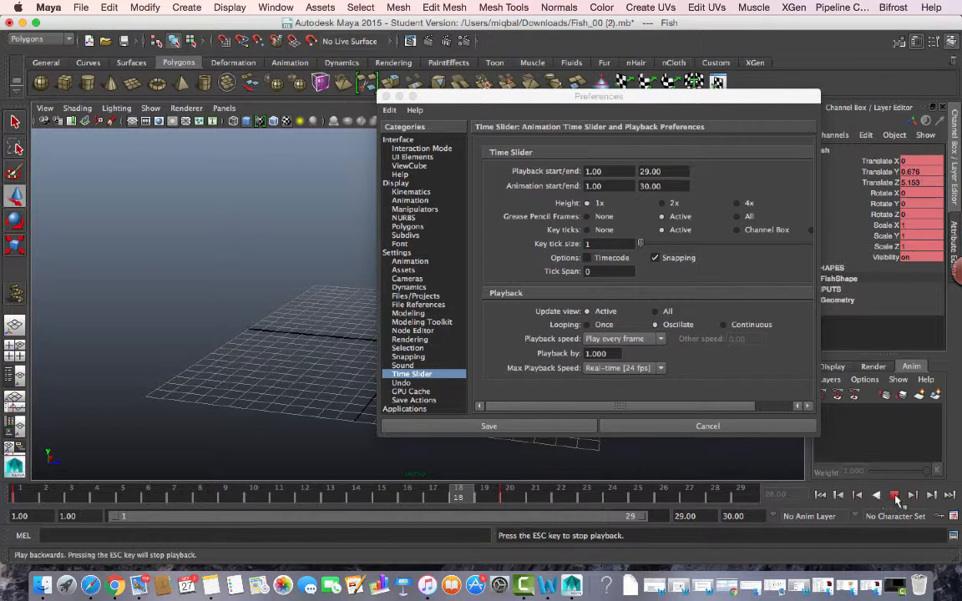
# Restart the playback, set the looping to Continuous while the fish animation plays, and stop it
pyautogui.click(894, 496)
pyautogui.click(893, 495)
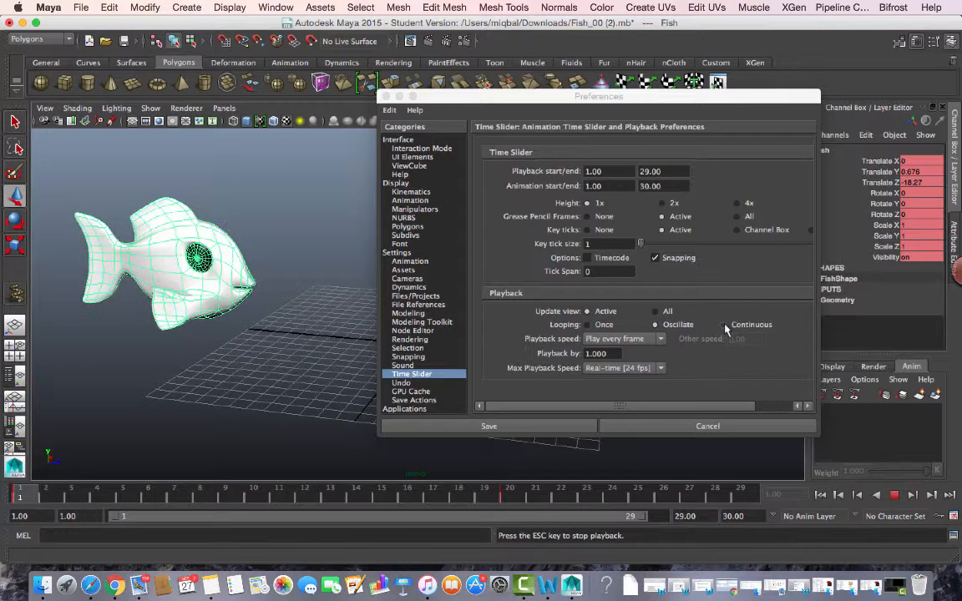
pyautogui.click(723, 325)
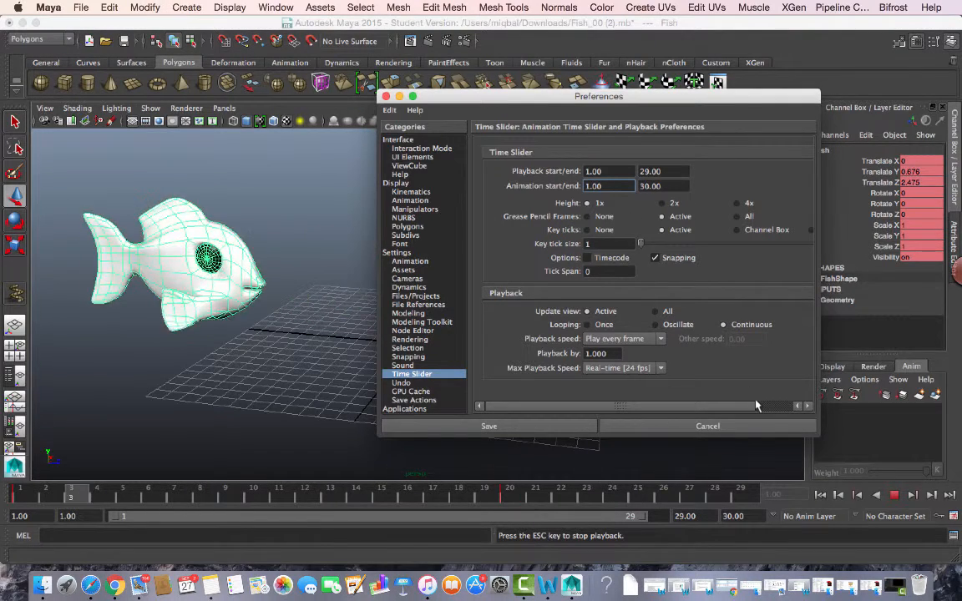
pyautogui.press('Escape')
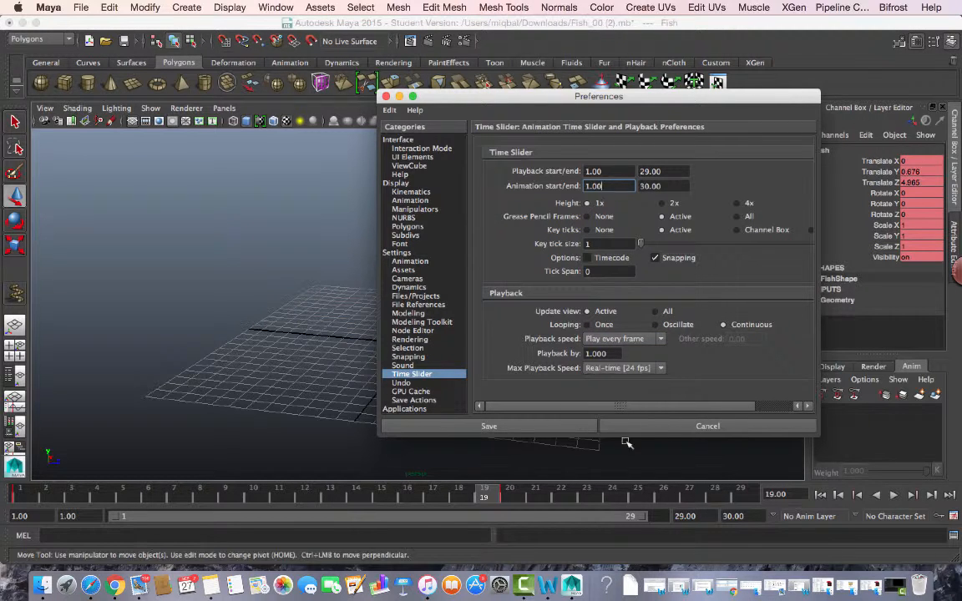
# Set the maximum playback speed to Real-time [24 fps] and save the preferences
pyautogui.click(631, 371)
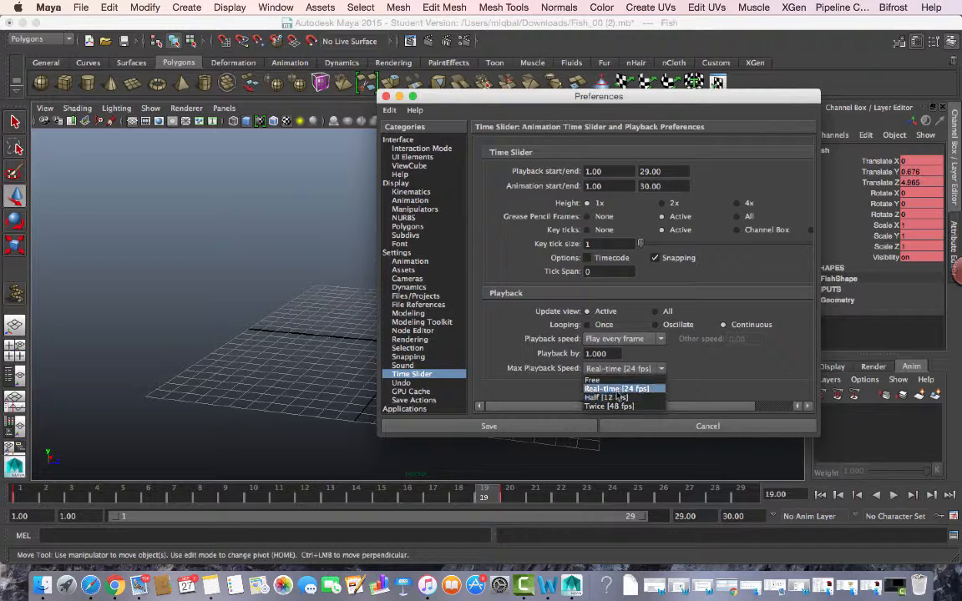
pyautogui.click(618, 394)
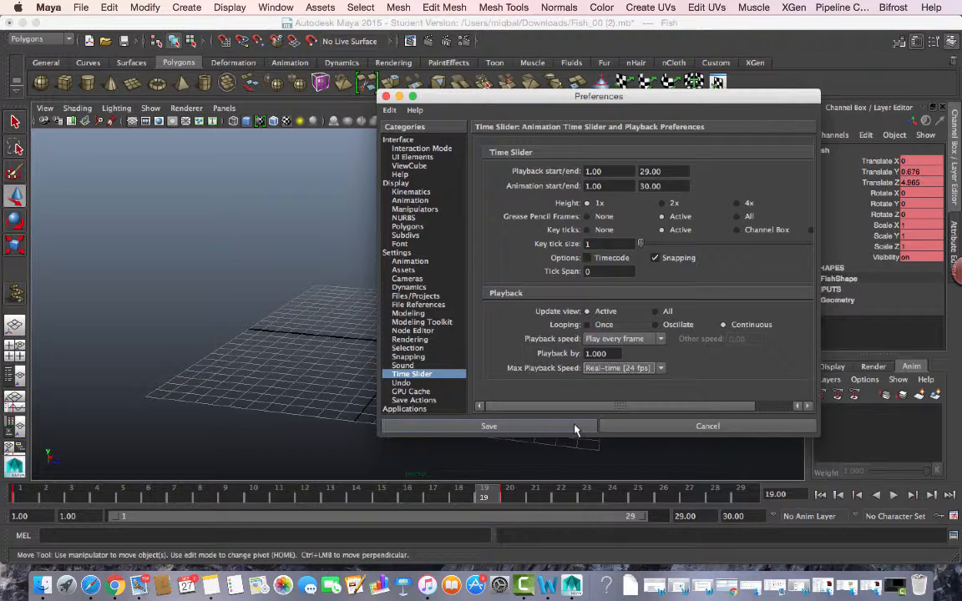
pyautogui.click(574, 427)
# Reopen the preferences, review the Animation, NURBS and Polygons display settings, and close the window without saving
pyautogui.click(953, 516)
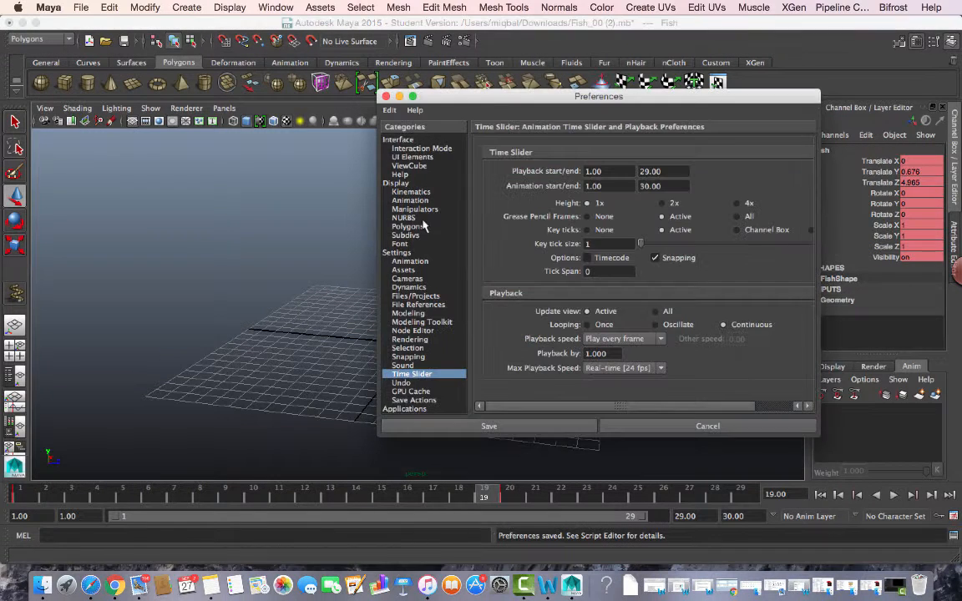
pyautogui.click(409, 202)
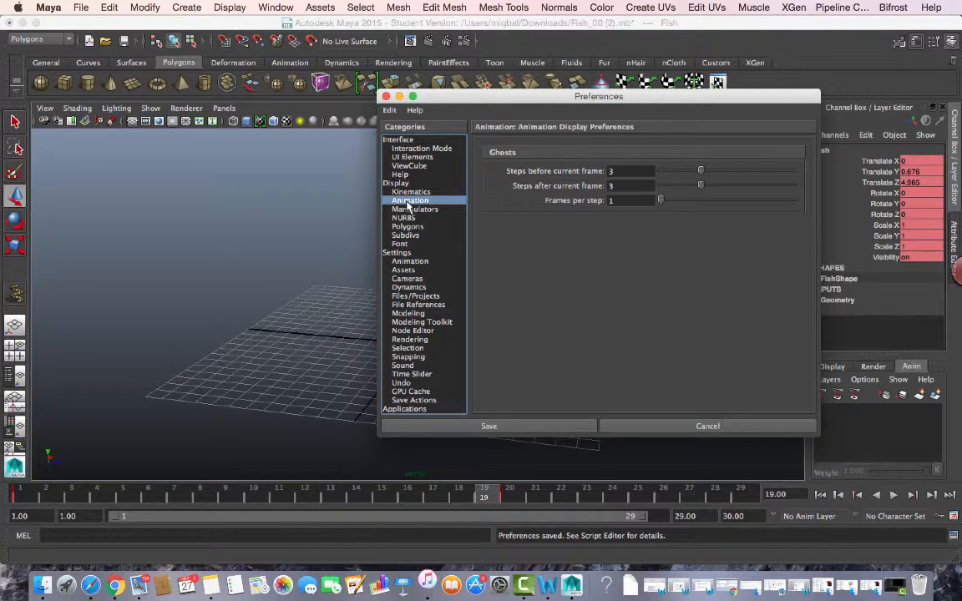
pyautogui.click(406, 218)
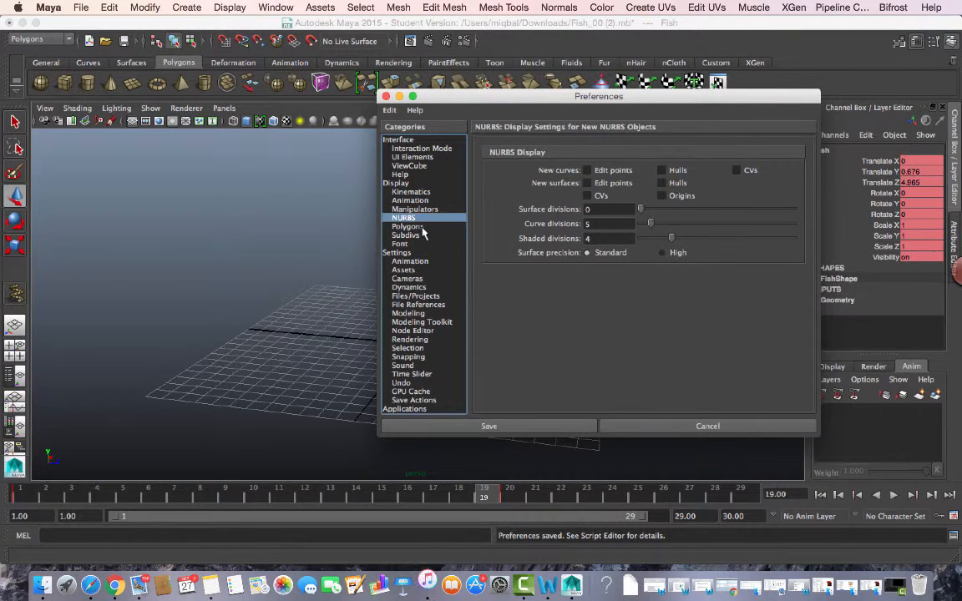
pyautogui.click(417, 228)
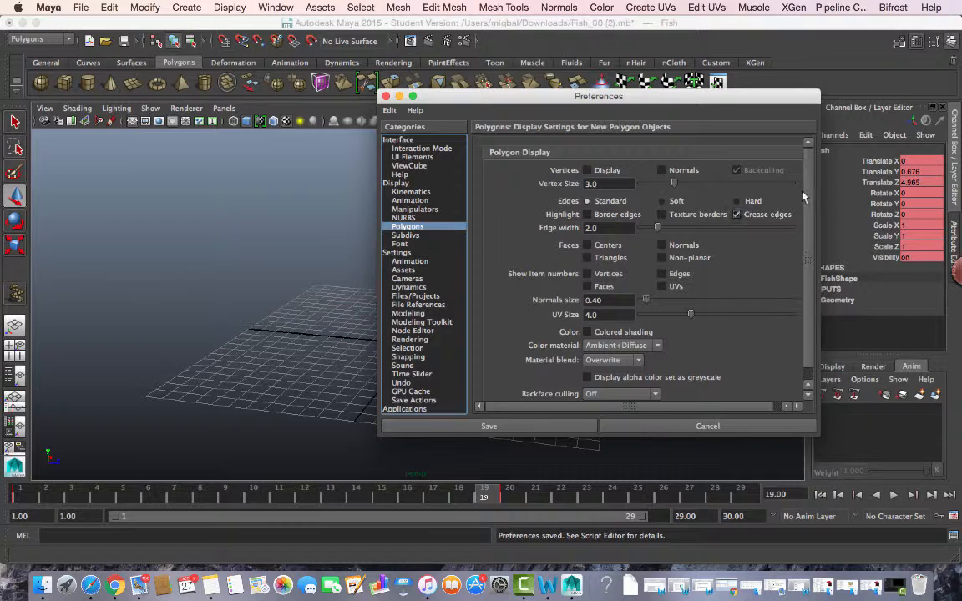
pyautogui.scroll(-1, 809, 226)
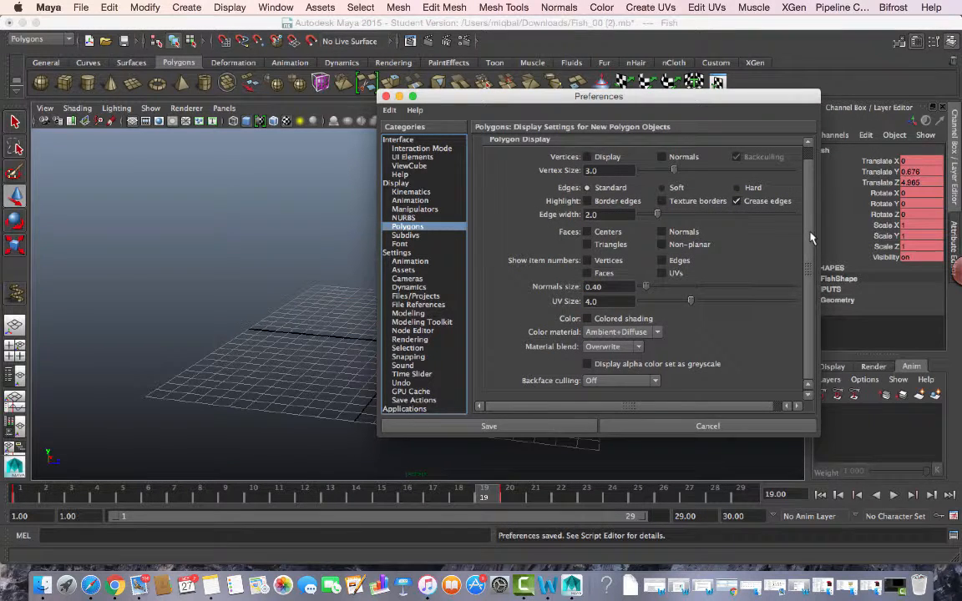
pyautogui.click(670, 431)
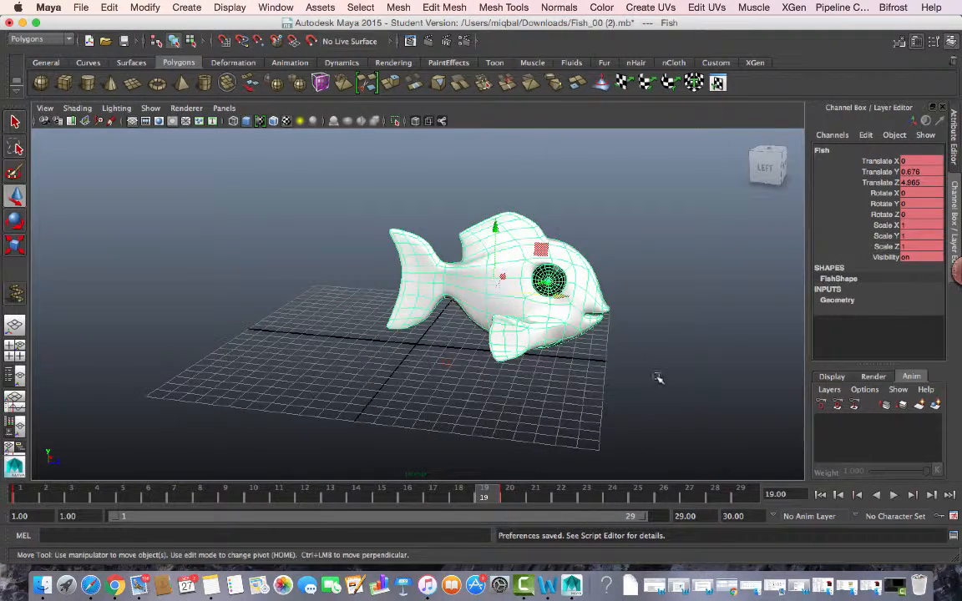
# Reselect the fish, play its animation from frame 1, and return to frame 1
pyautogui.click(90, 479)
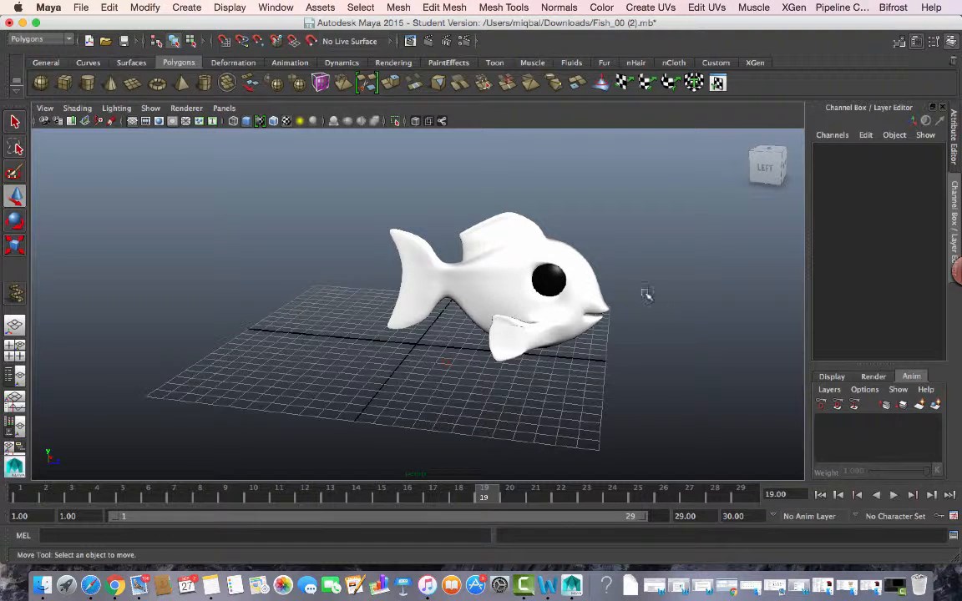
pyautogui.click(501, 248)
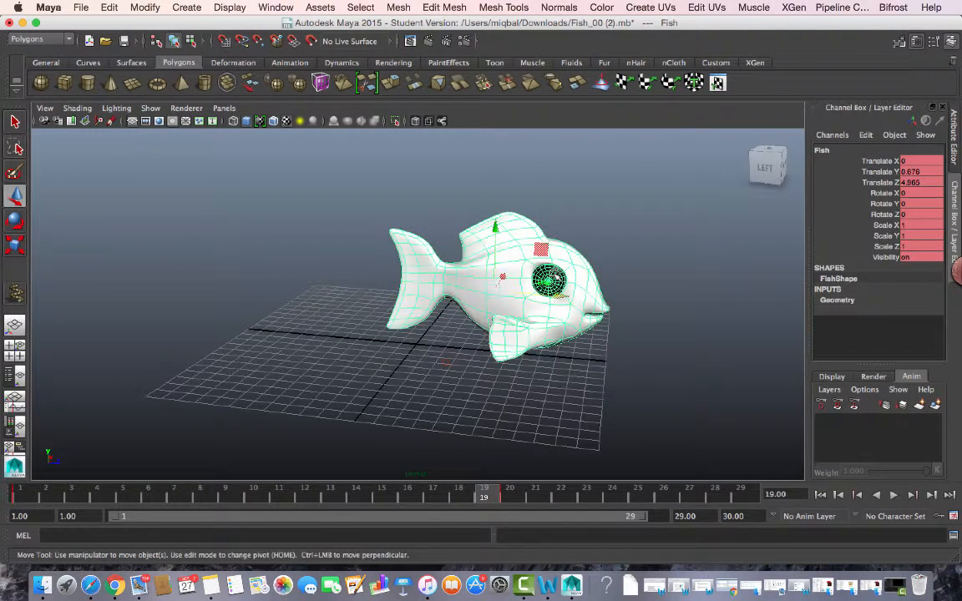
pyautogui.click(13, 497)
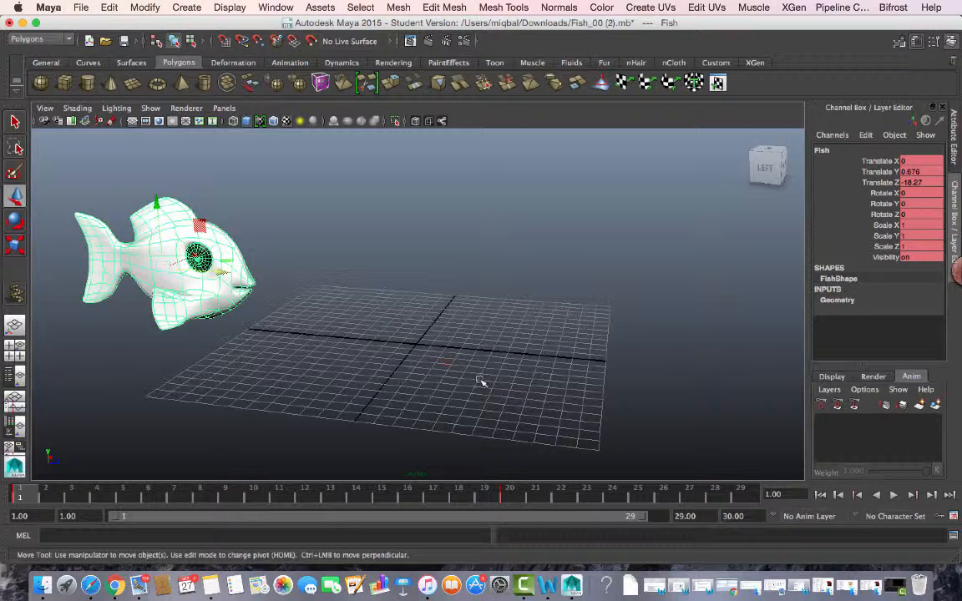
pyautogui.hotkey('alt', 'v')
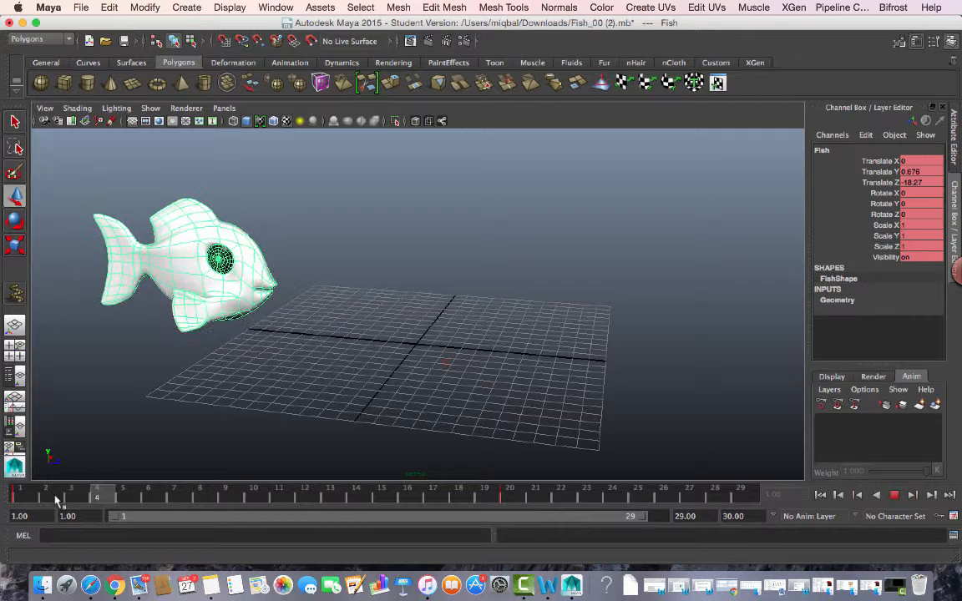
pyautogui.click(16, 498)
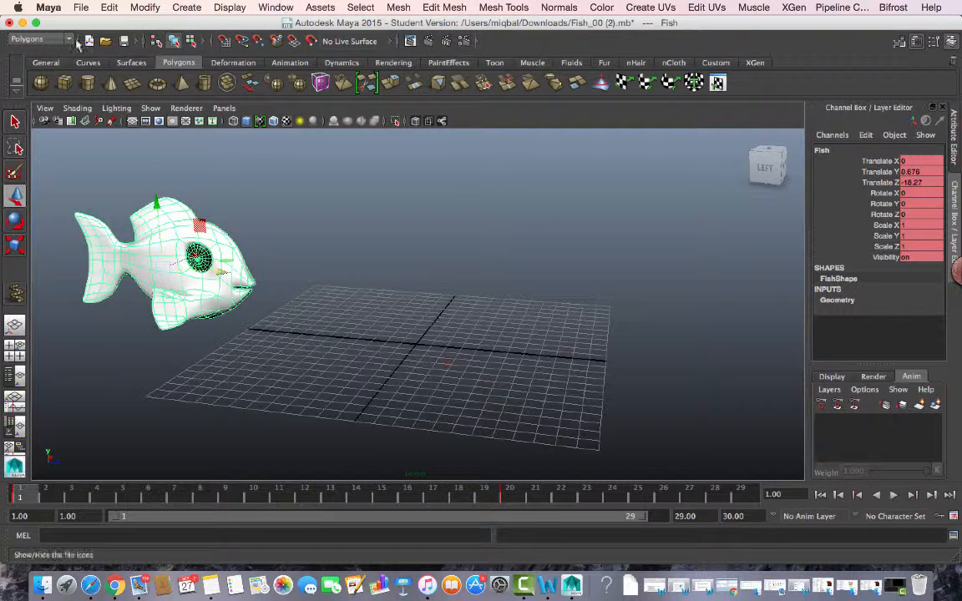
# Switch to the Animation menu set and look up the Set Key command without applying it
pyautogui.click(42, 39)
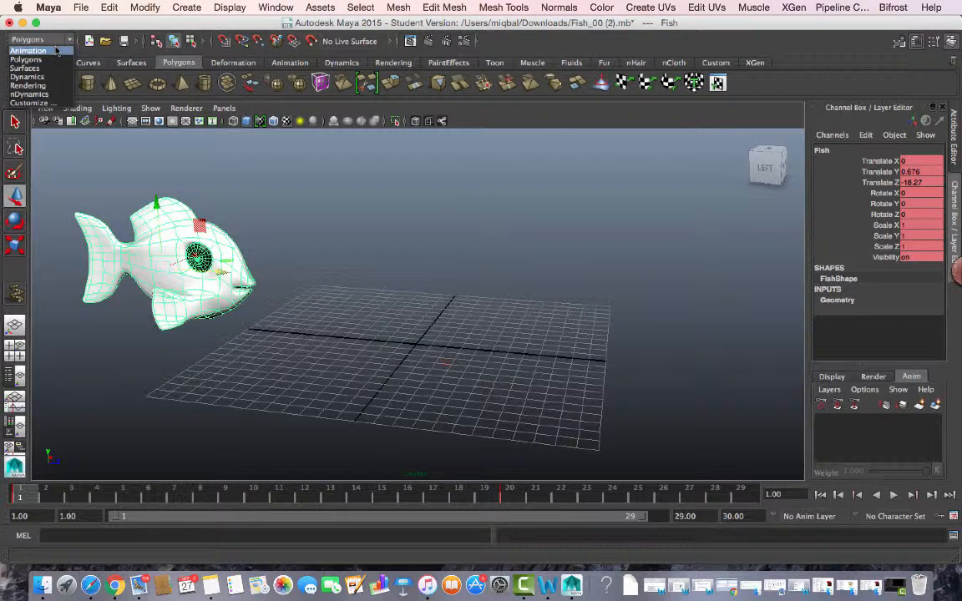
pyautogui.click(56, 50)
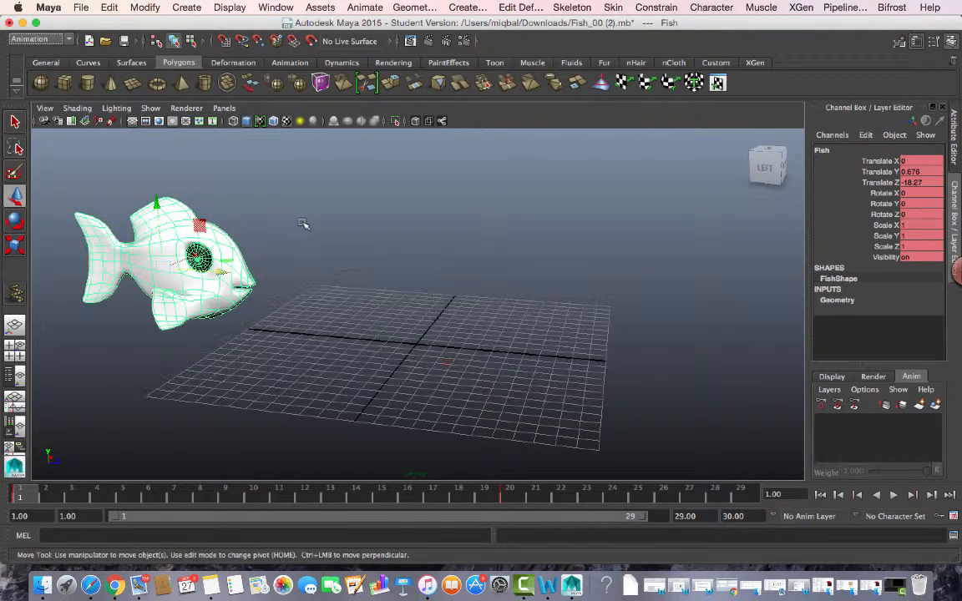
pyautogui.click(364, 6)
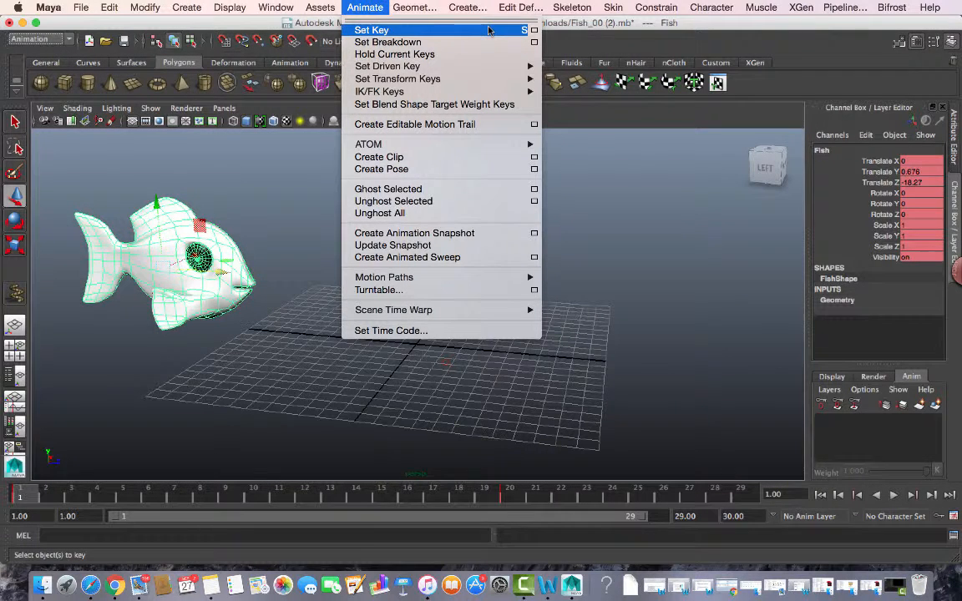
pyautogui.click(130, 428)
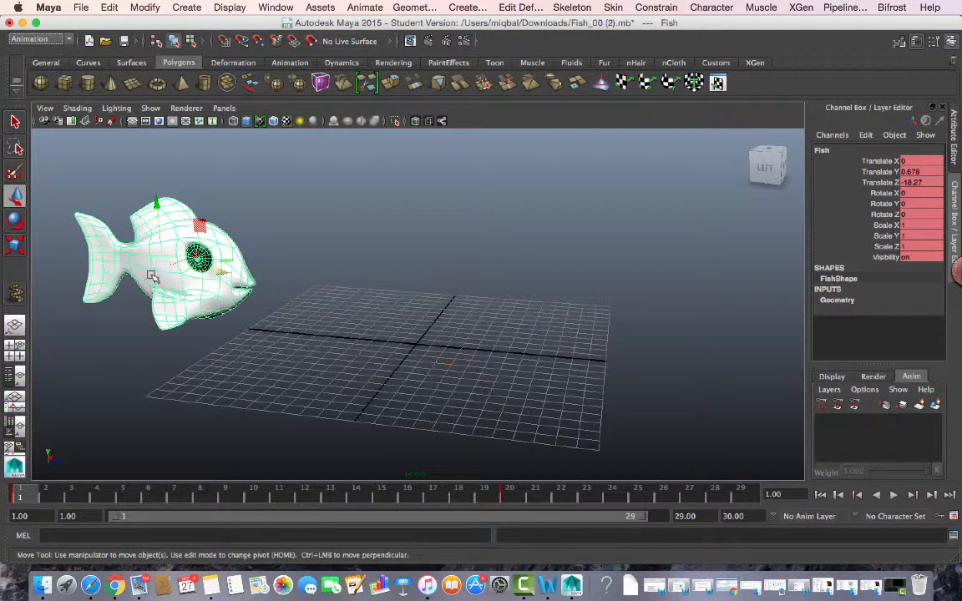
# Deselect and reselect the fish, go to frame 10, and set a key on all its channels there
pyautogui.click(268, 293)
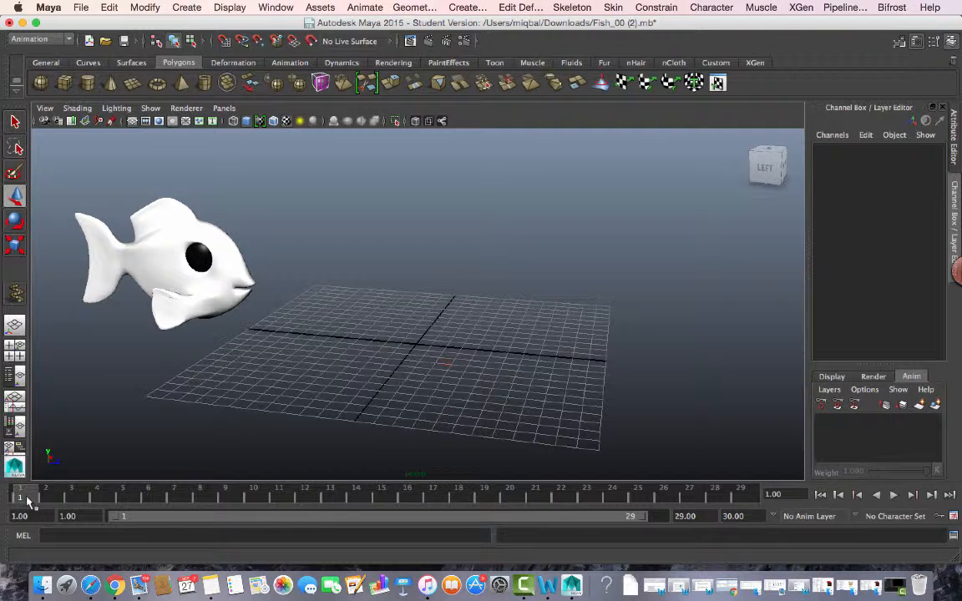
pyautogui.click(140, 274)
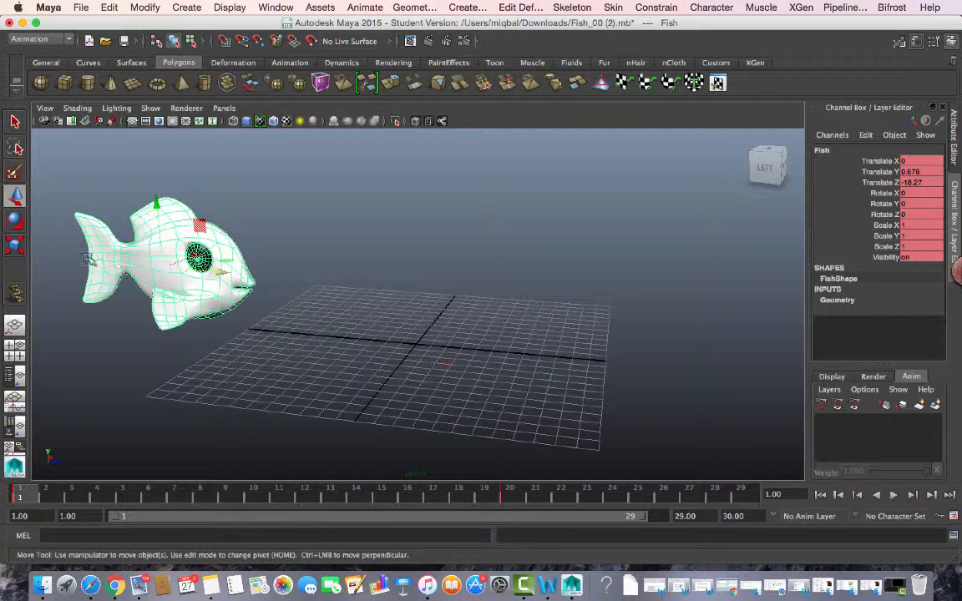
pyautogui.moveTo(203, 242); pyautogui.dragTo(376, 288)
pyautogui.click(256, 501)
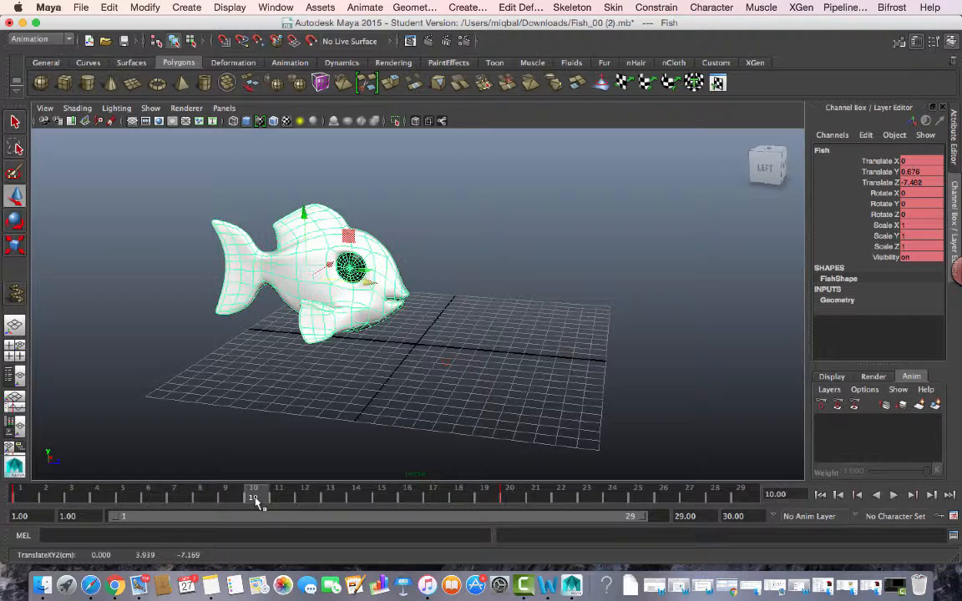
pyautogui.press('s')
# Cut the fish's key at frame 10 and paste it at frame 3
pyautogui.rightClick(255, 499)
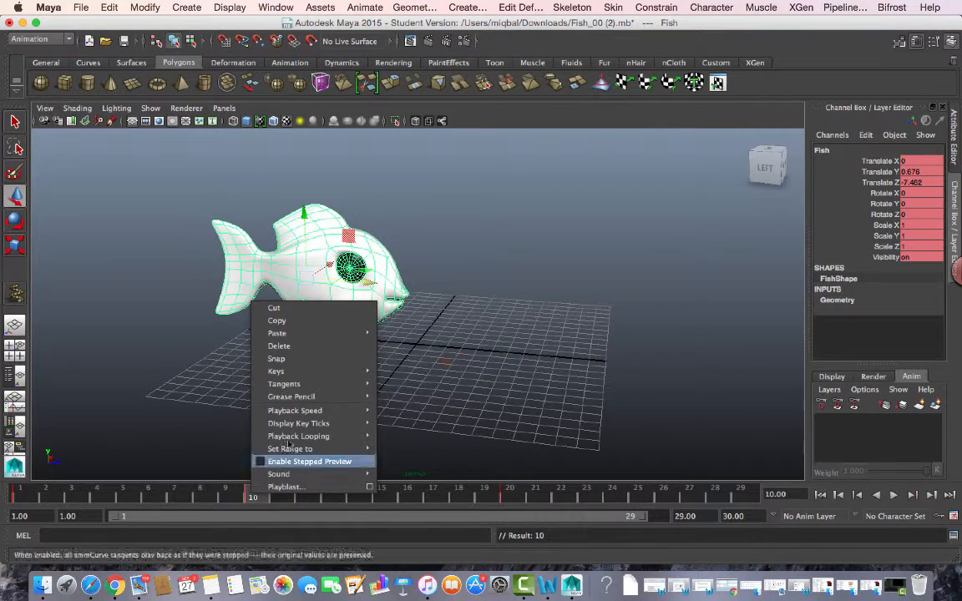
pyautogui.click(302, 315)
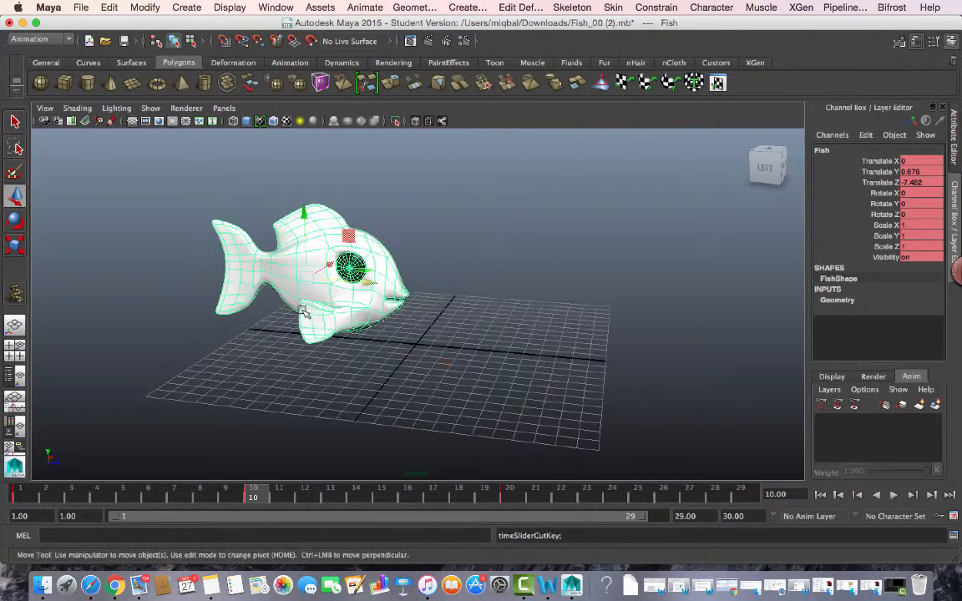
pyautogui.click(71, 495)
pyautogui.rightClick(71, 494)
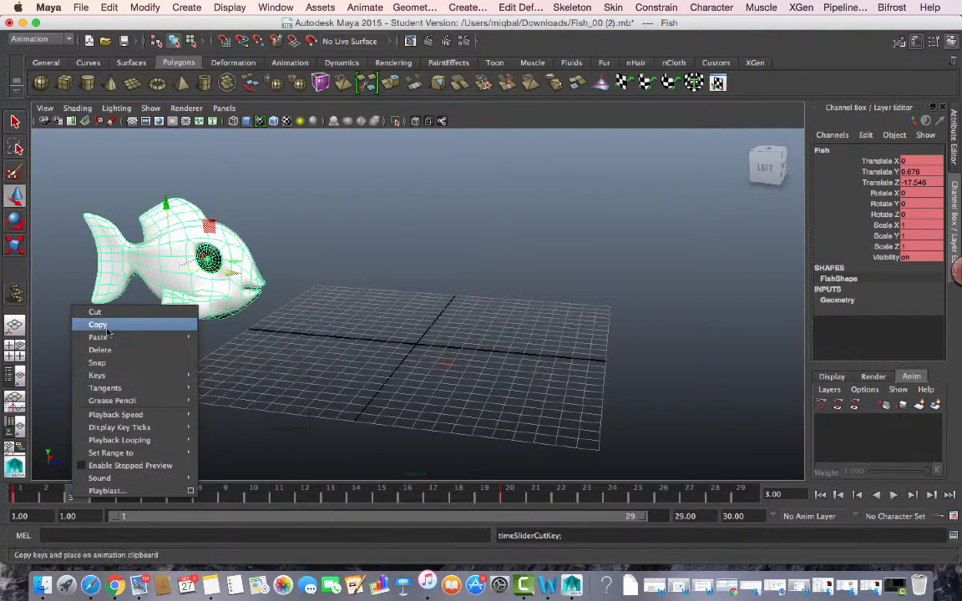
pyautogui.moveTo(109, 339)
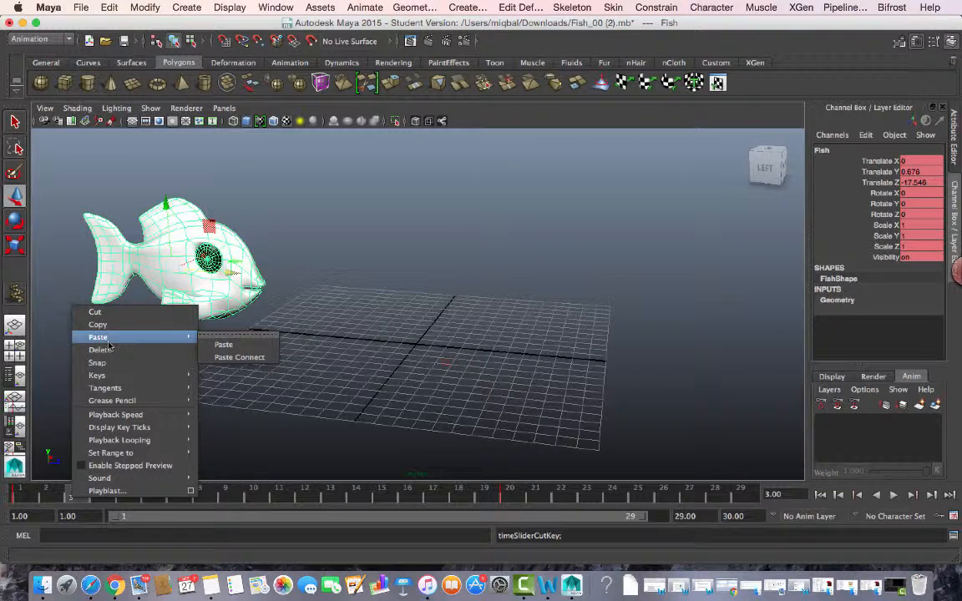
pyautogui.click(223, 345)
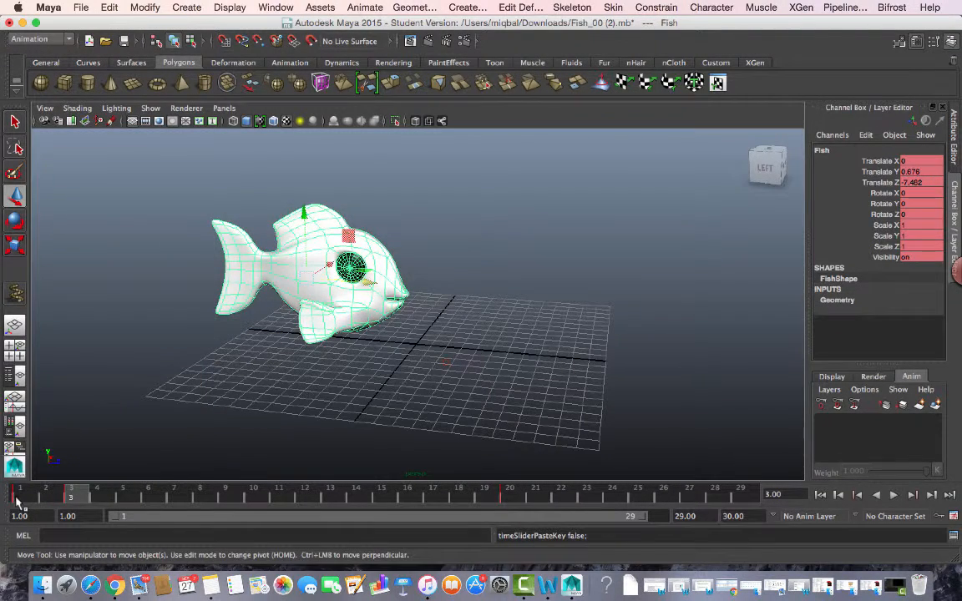
# Play the fish animation to check the timing with the key at frame 3, and stop the playback
pyautogui.hotkey('alt', 'v')
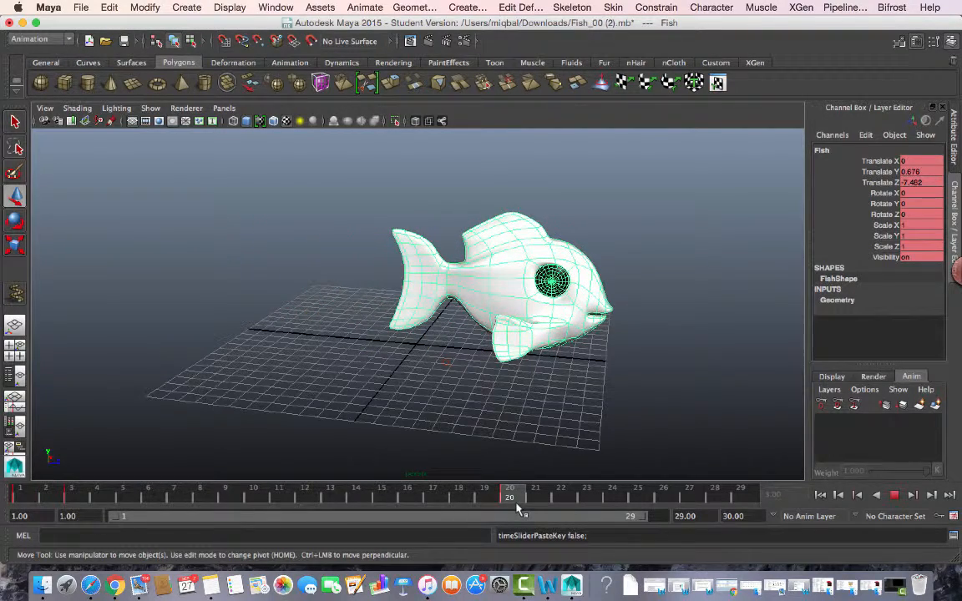
pyautogui.click(894, 495)
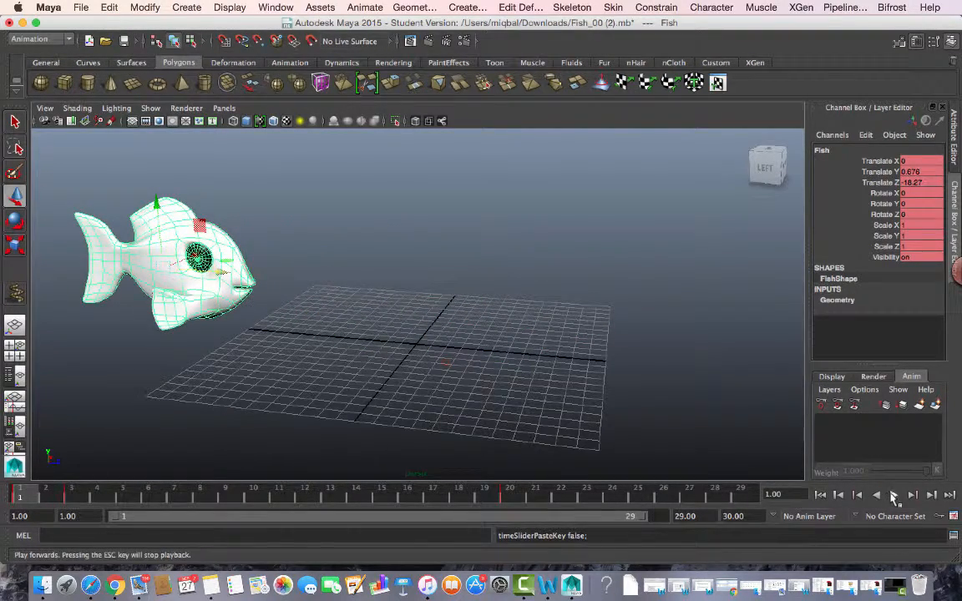
pyautogui.click(892, 495)
pyautogui.click(894, 496)
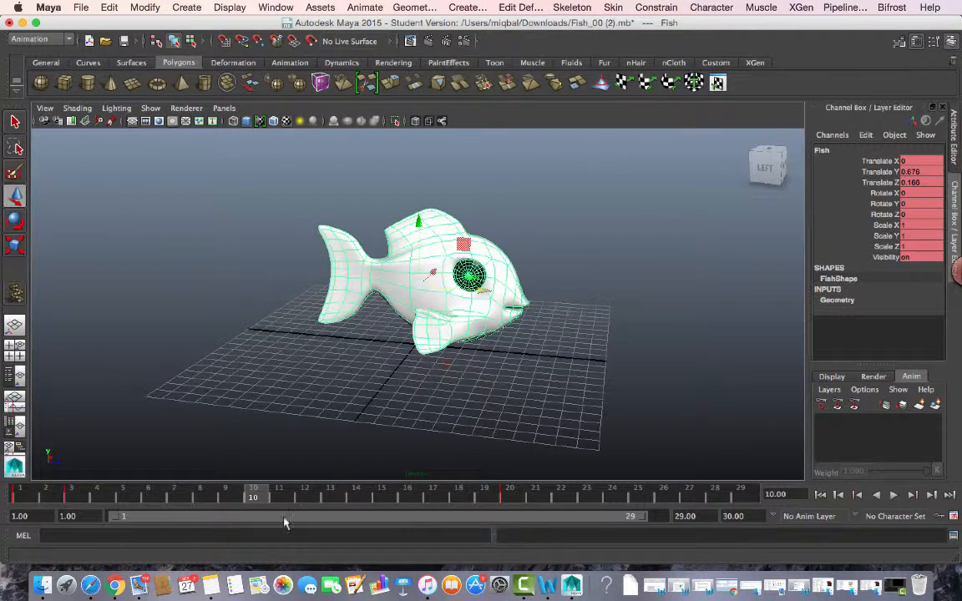
# Shift the fish's key from frame 3 to frame 17 along the timeline and play the animation from frame 1
pyautogui.click(71, 493)
pyautogui.rightClick(73, 495)
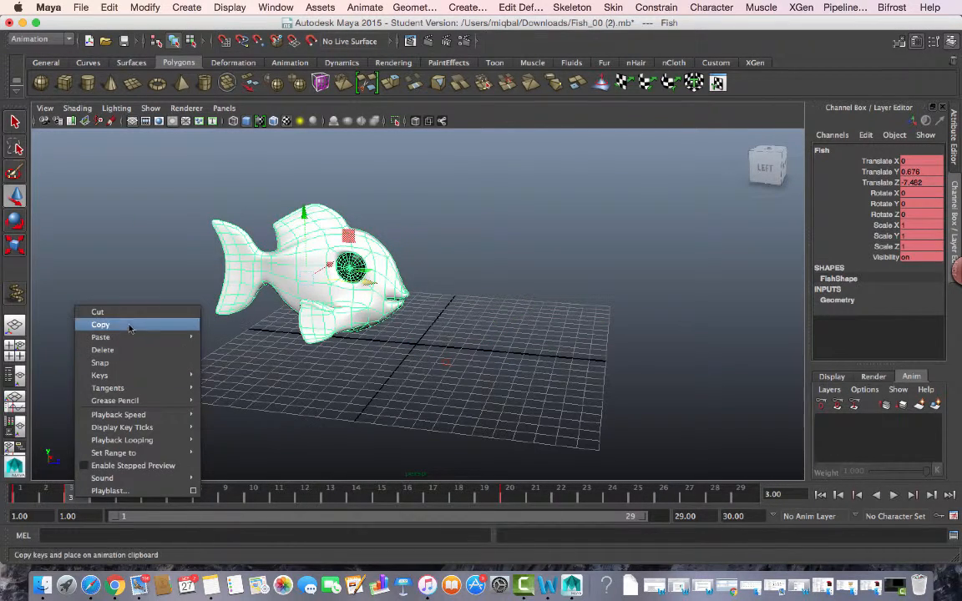
pyautogui.click(64, 492)
pyautogui.click(59, 496)
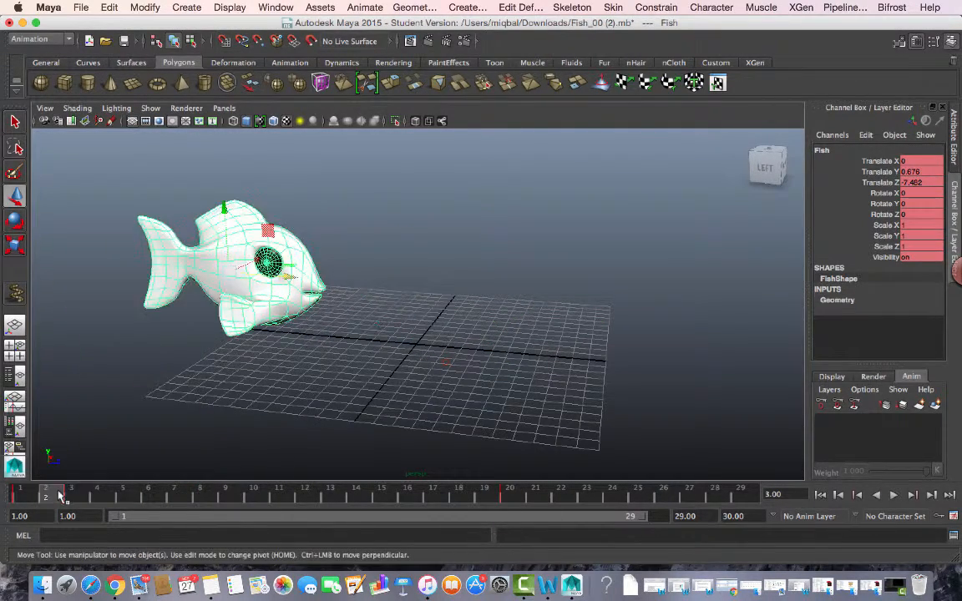
pyautogui.keyDown('shift'); pyautogui.moveTo(58, 496); pyautogui.dragTo(437, 500); pyautogui.keyUp('shift')
pyautogui.moveTo(376, 505); pyautogui.dragTo(334, 499)
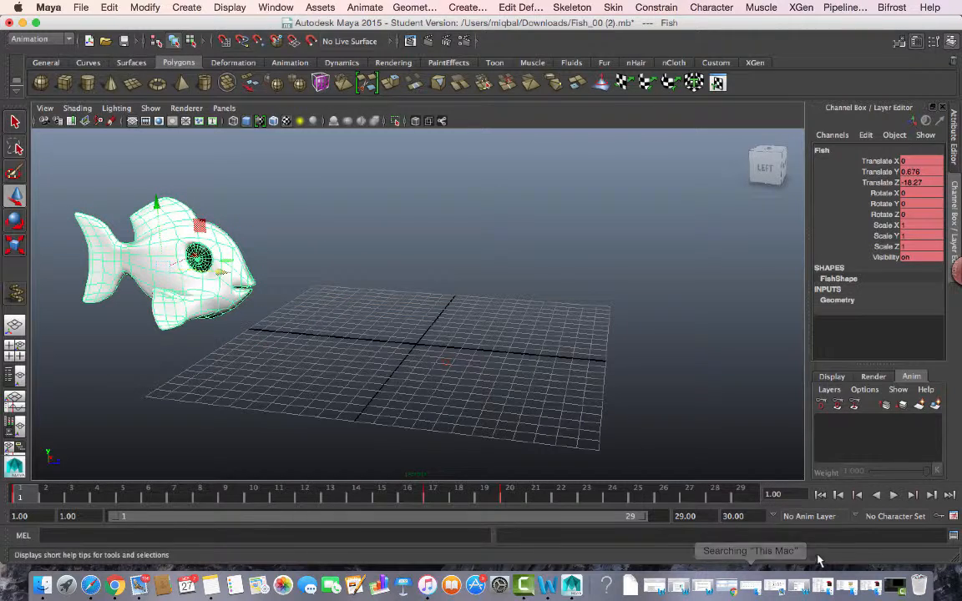
pyautogui.click(893, 496)
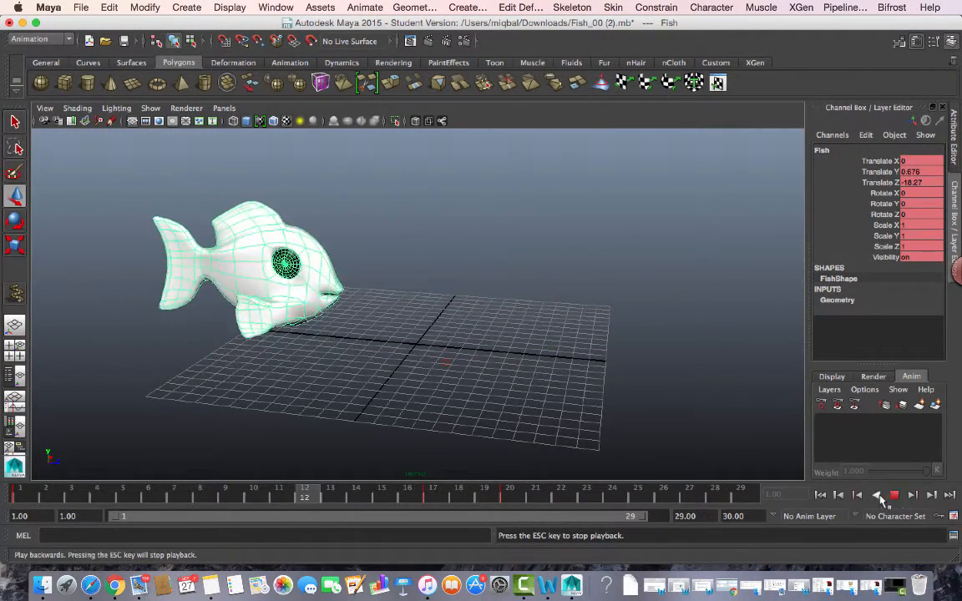
# Stop the playback, move the fish back along Z to about -12.789 at frame 14, and set a key there
pyautogui.press('Escape')
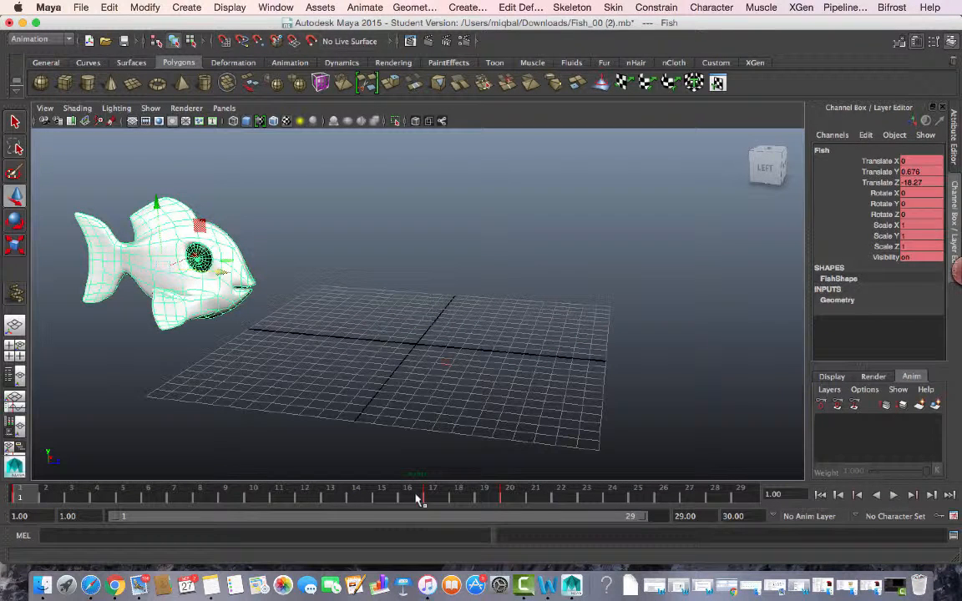
pyautogui.click(371, 498)
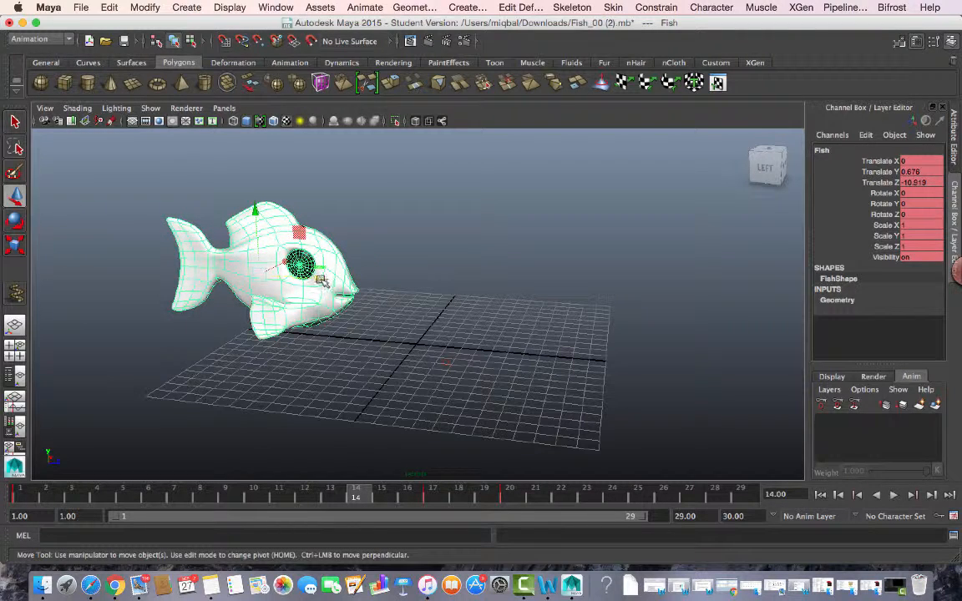
pyautogui.moveTo(322, 280); pyautogui.dragTo(271, 264)
pyautogui.press('s')
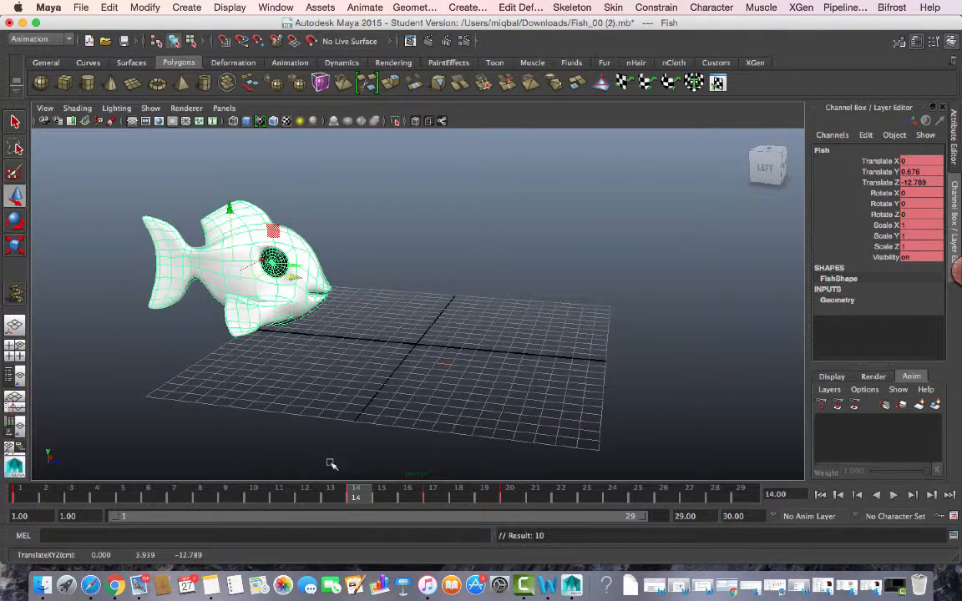
# Select the fish's keys at frames 14 and 17 together and shift them to frames 10 and 13
pyautogui.moveTo(331, 499); pyautogui.dragTo(432, 499)
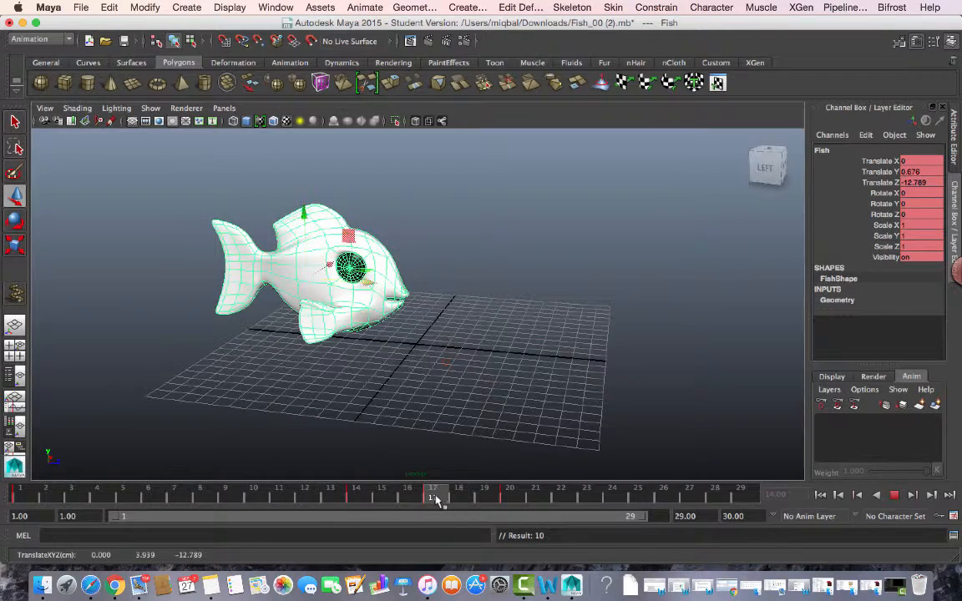
pyautogui.click(331, 499)
pyautogui.keyDown('shift'); pyautogui.moveTo(331, 500); pyautogui.dragTo(279, 500); pyautogui.keyUp('shift')
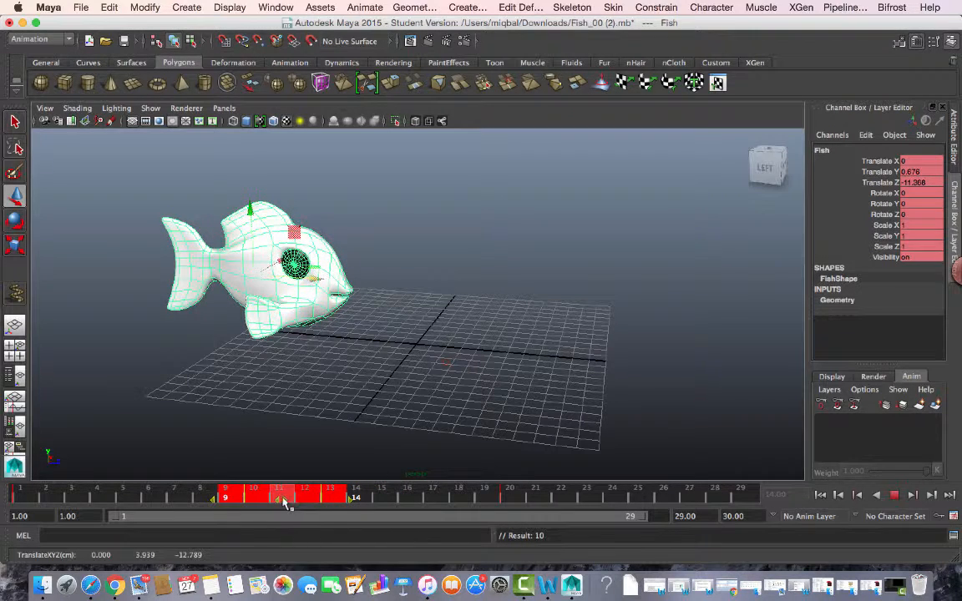
pyautogui.click(382, 499)
pyautogui.click(276, 499)
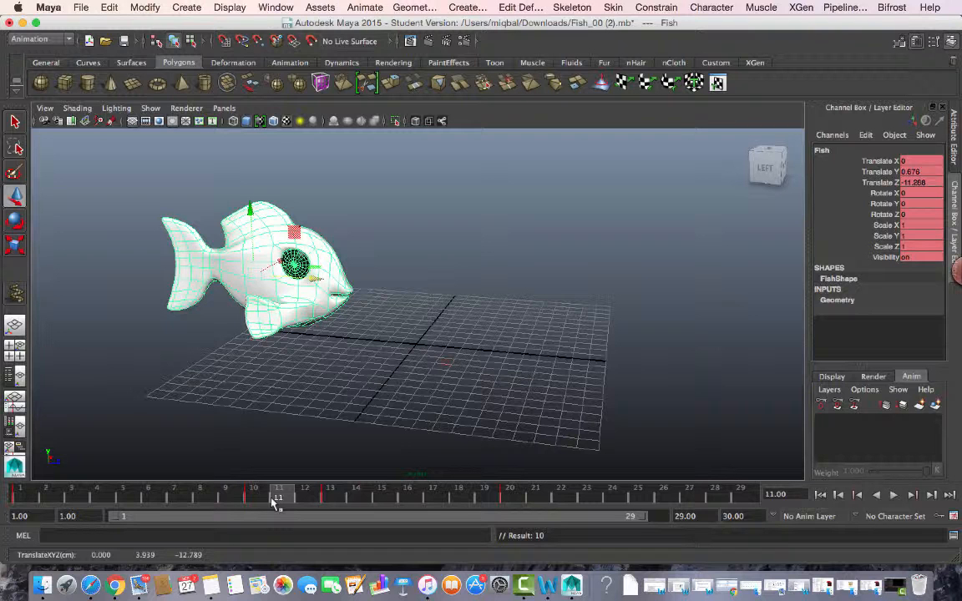
pyautogui.moveTo(274, 499); pyautogui.dragTo(185, 494)
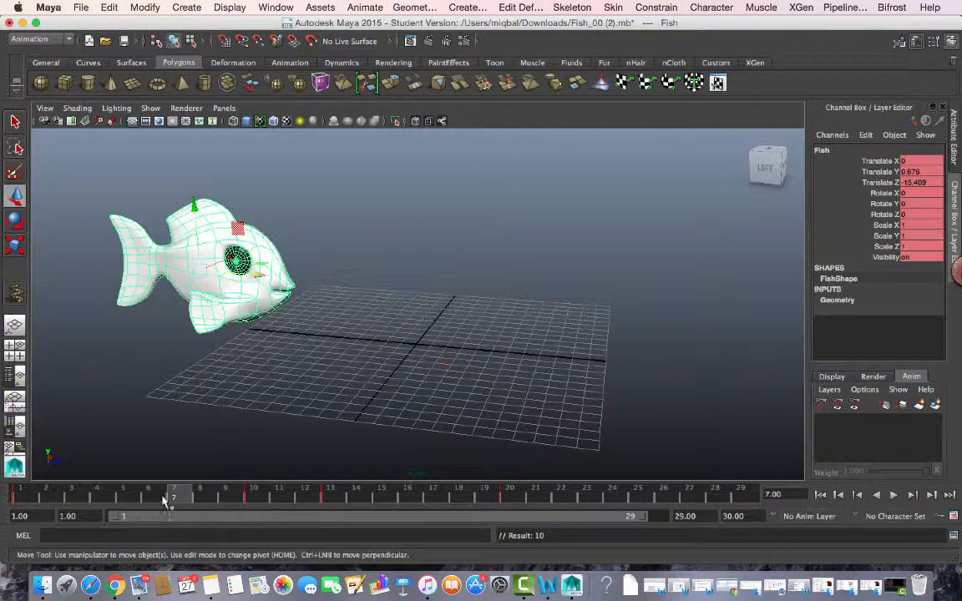
# Delete the fish's key at frame 10
pyautogui.click(253, 495)
pyautogui.rightClick(252, 495)
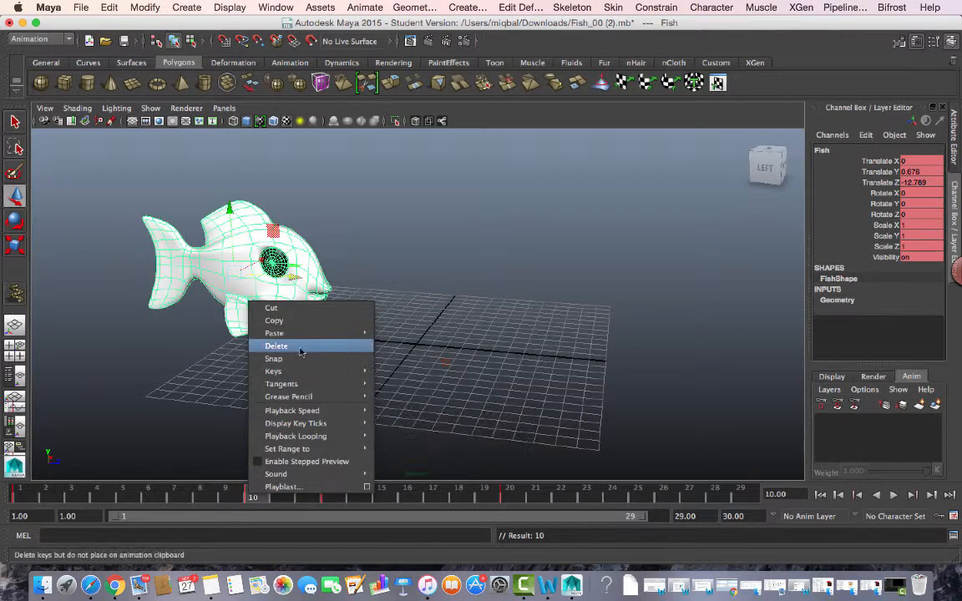
pyautogui.click(300, 347)
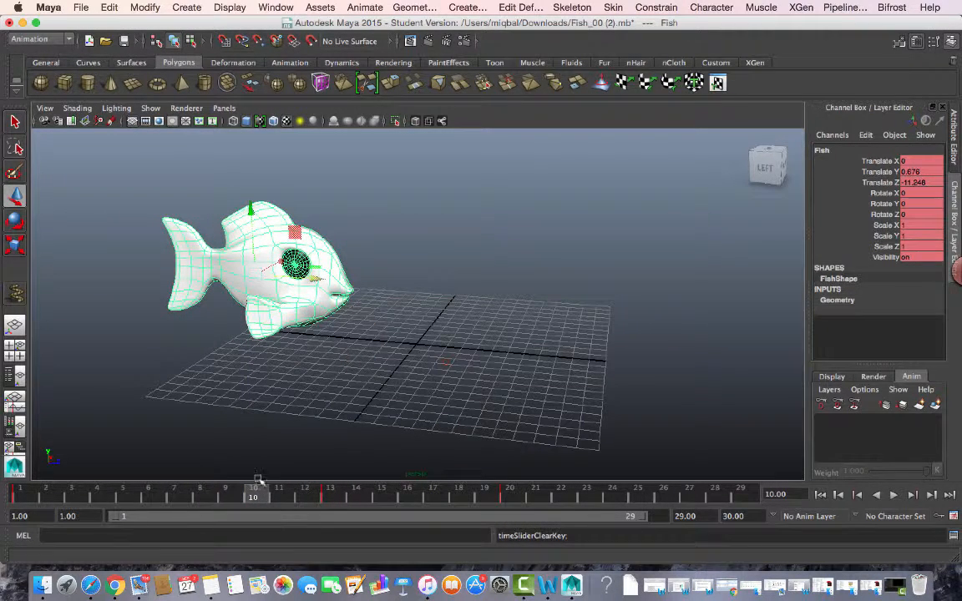
# Set a breakdown key on the fish at frame 10, then deselect and reselect the fish to check its timeline mark
pyautogui.click(365, 6)
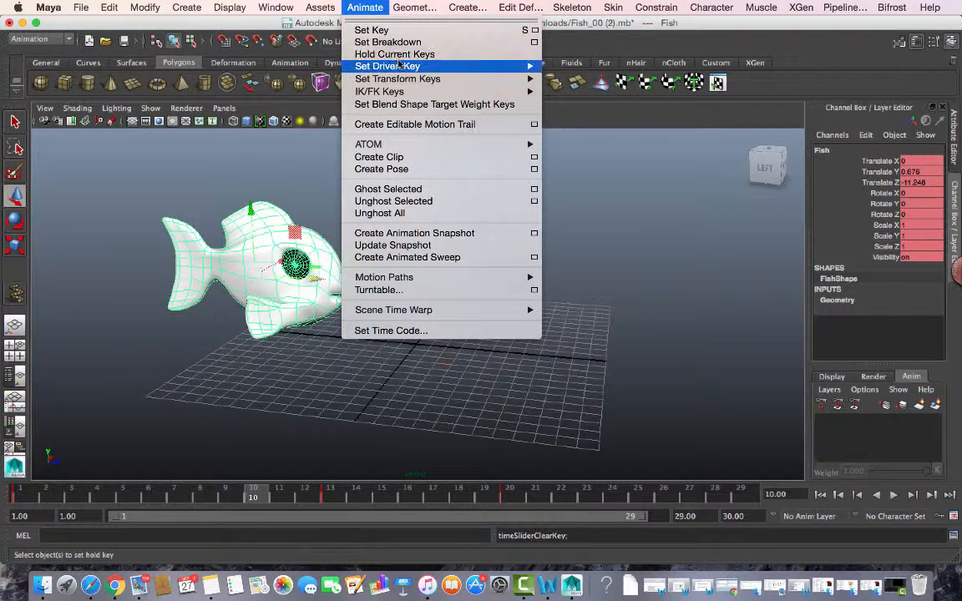
pyautogui.moveTo(399, 65)
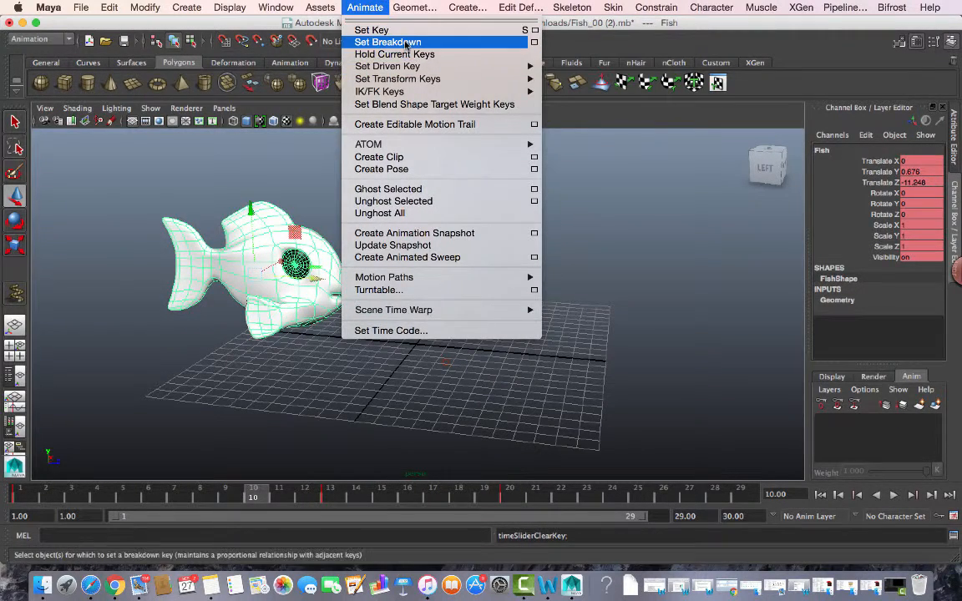
pyautogui.click(387, 42)
pyautogui.click(234, 412)
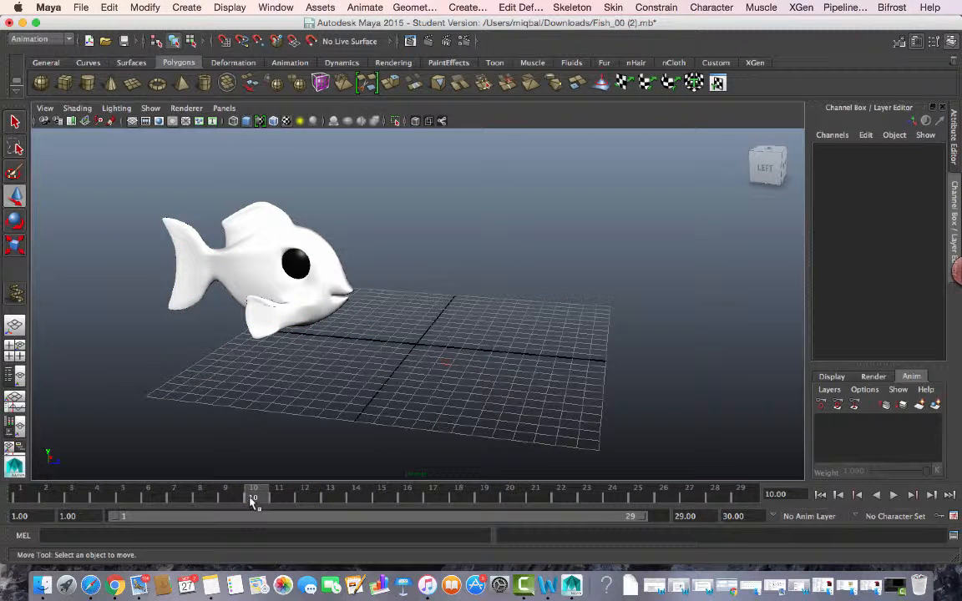
pyautogui.click(255, 232)
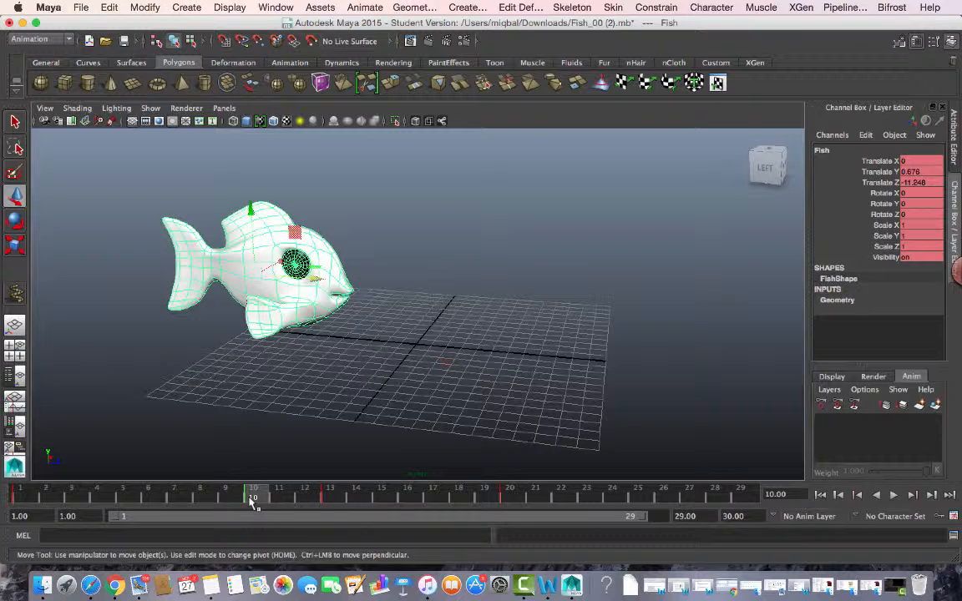
# Try to shift the fish's key at frame 13 forward along the timeline, and reselect the fish
pyautogui.click(331, 499)
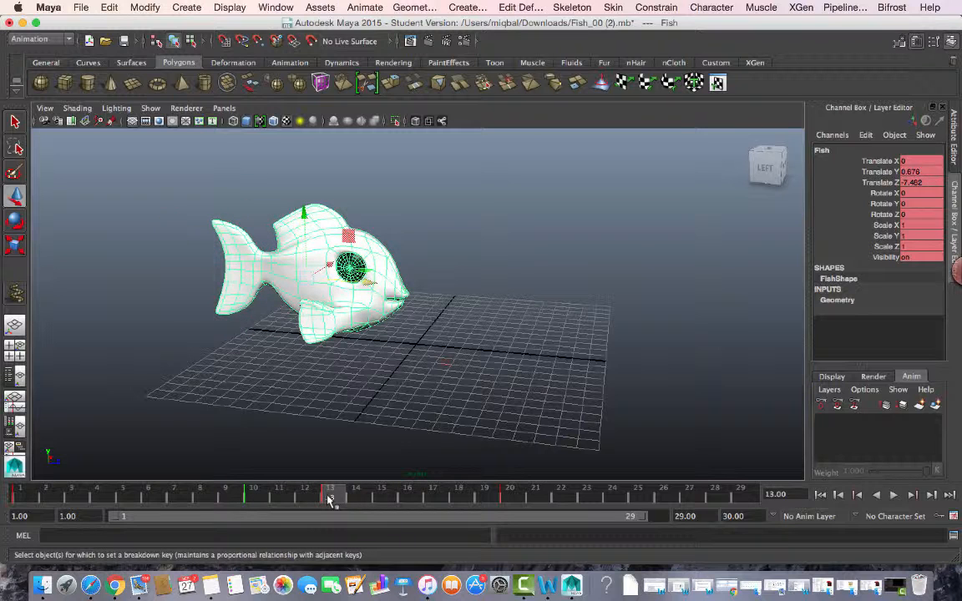
pyautogui.moveTo(332, 499)
pyautogui.mouseDown()
pyautogui.moveTo(317, 498)
pyautogui.moveTo(339, 499)
pyautogui.mouseUp()
pyautogui.keyDown('shift'); pyautogui.moveTo(332, 499); pyautogui.dragTo(351, 501); pyautogui.keyUp('shift')
pyautogui.click(332, 499)
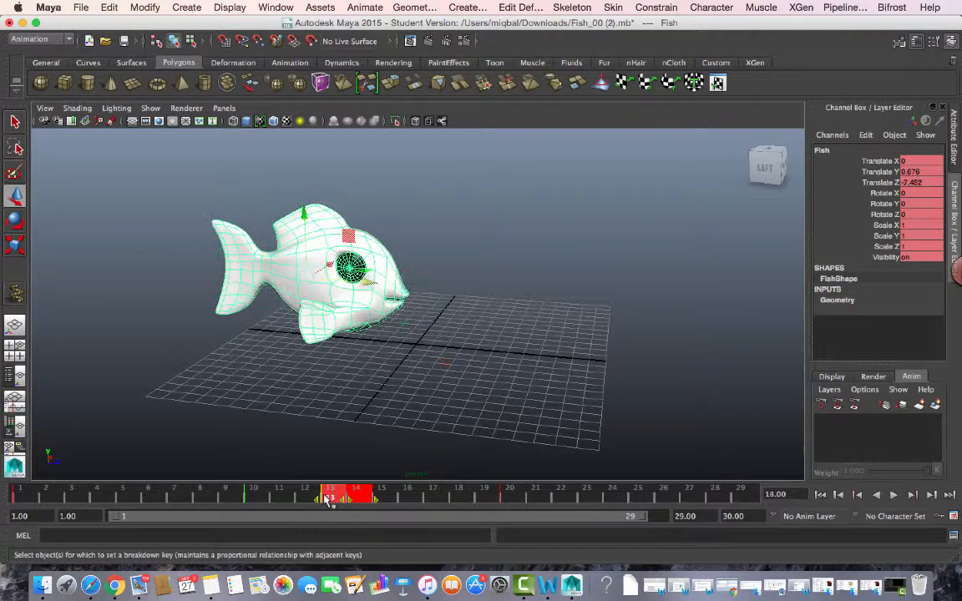
pyautogui.moveTo(338, 499); pyautogui.dragTo(365, 504)
pyautogui.click(361, 501)
pyautogui.click(352, 457)
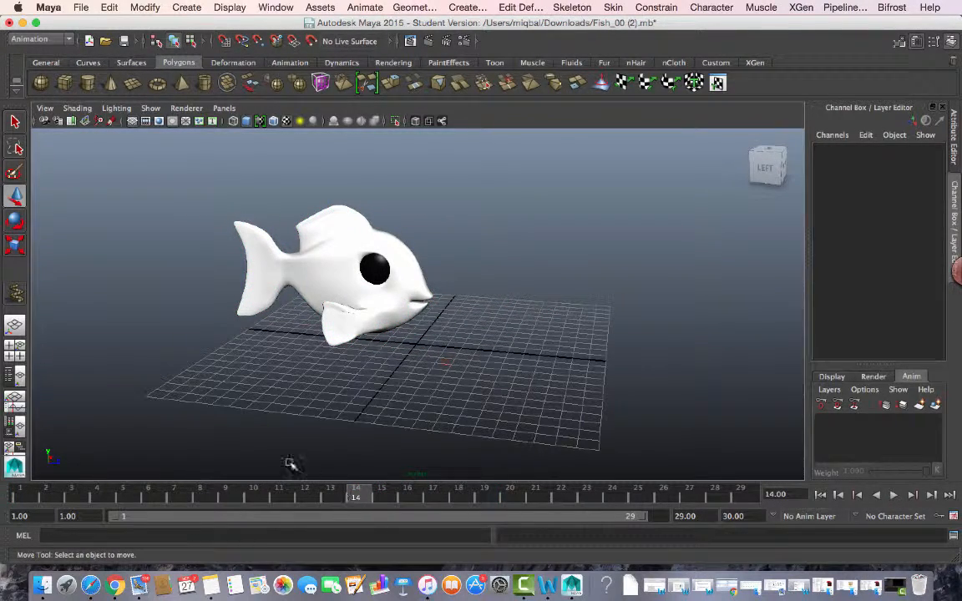
pyautogui.click(294, 246)
# Shift the fish's key from frame 13 to frame 15, reselect the fish, and return to frame 1
pyautogui.click(325, 497)
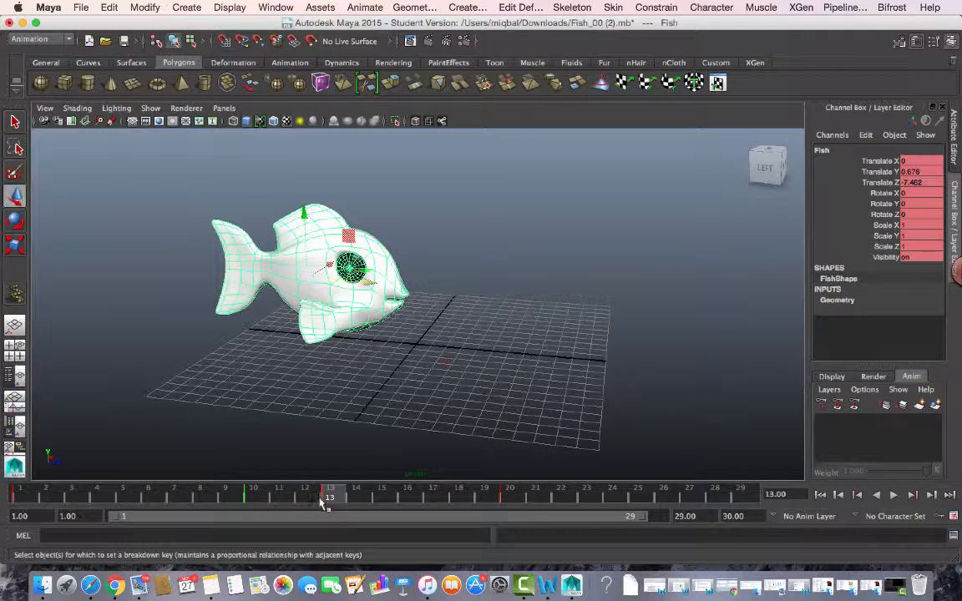
pyautogui.keyDown('shift'); pyautogui.moveTo(319, 498); pyautogui.dragTo(386, 496); pyautogui.keyUp('shift')
pyautogui.click(414, 457)
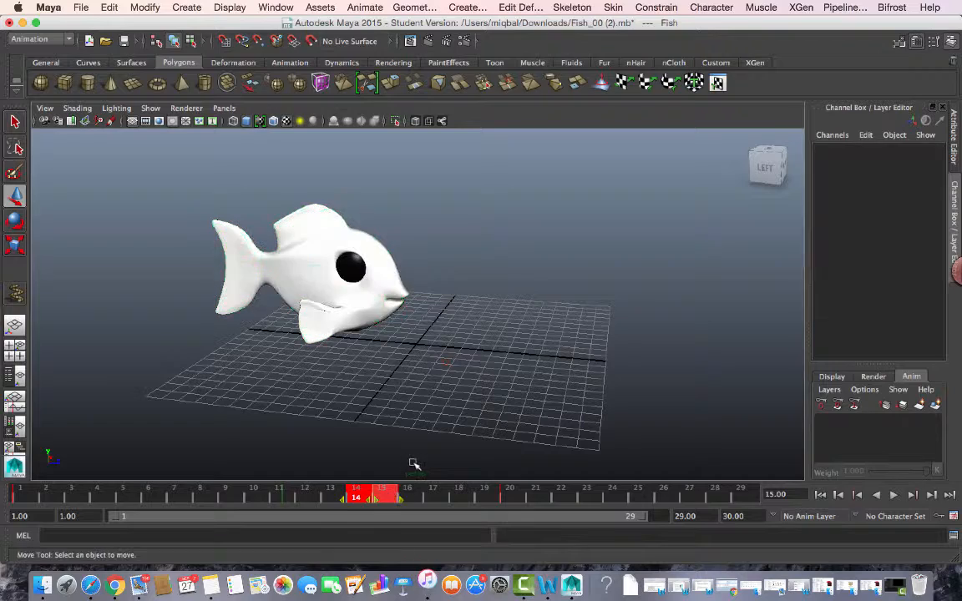
pyautogui.press('w')
pyautogui.click(330, 315)
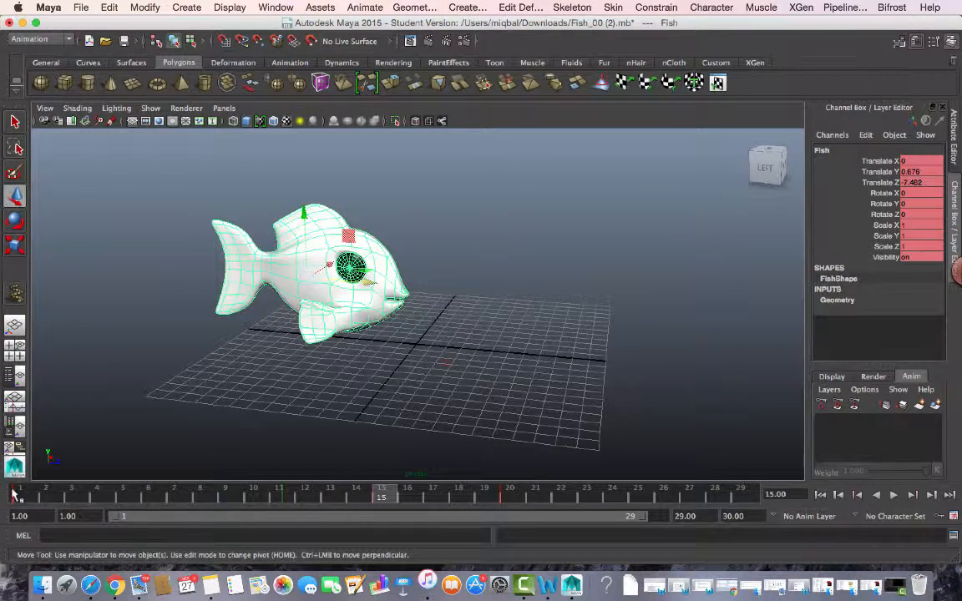
pyautogui.moveTo(13, 495)
pyautogui.mouseDown()
pyautogui.moveTo(221, 479)
pyautogui.moveTo(543, 491)
pyautogui.moveTo(15, 493)
pyautogui.mouseUp()
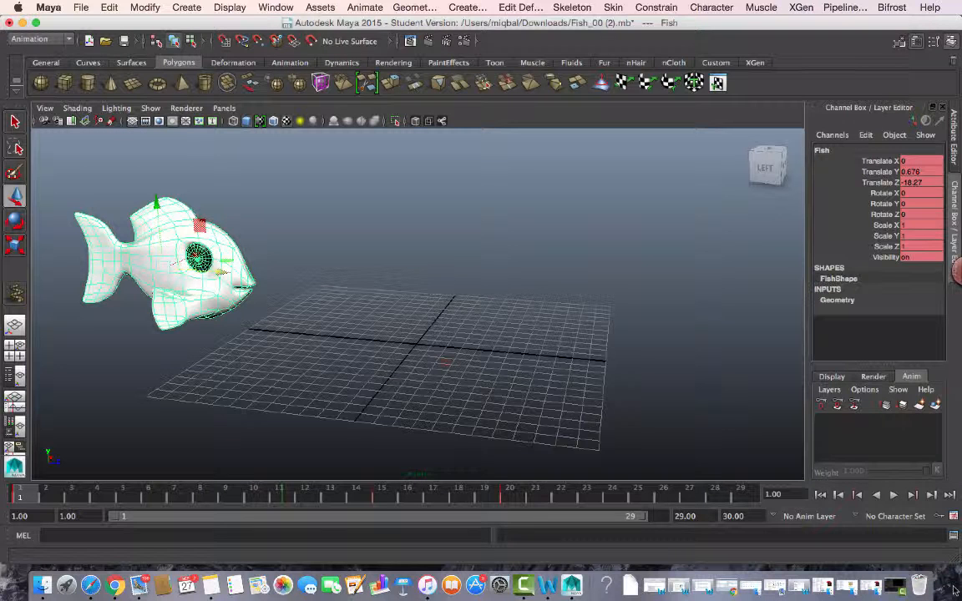